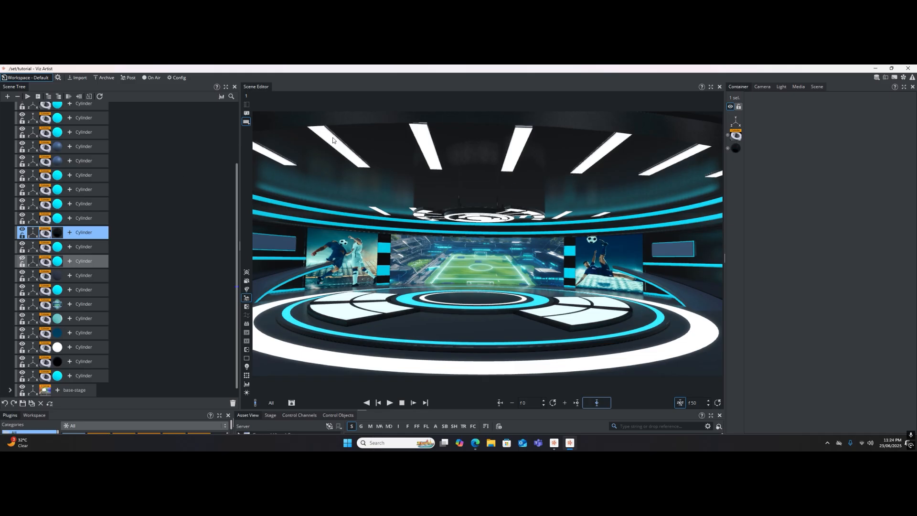
Set camera 1's pan to -4.6383 and reduce its Z position to bring the view closer to the central stage
left_click(765, 88)
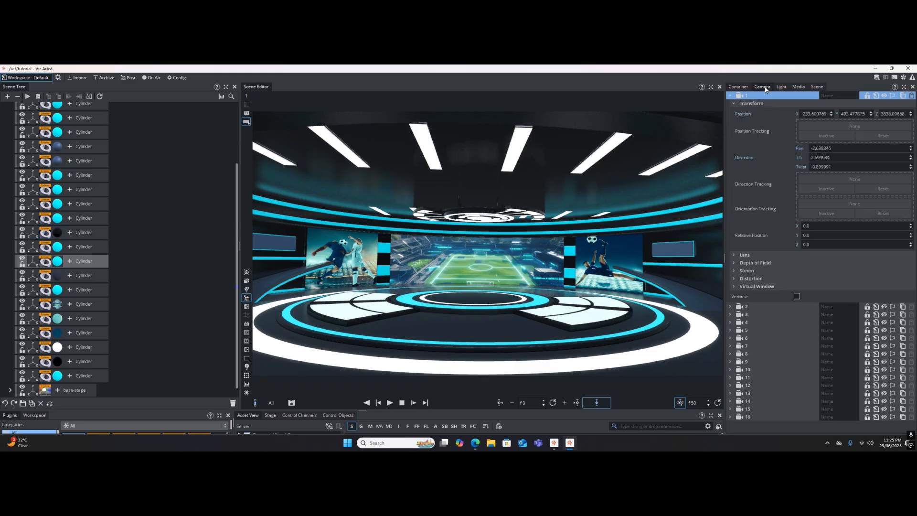
left_click_drag(818, 149, 845, 164)
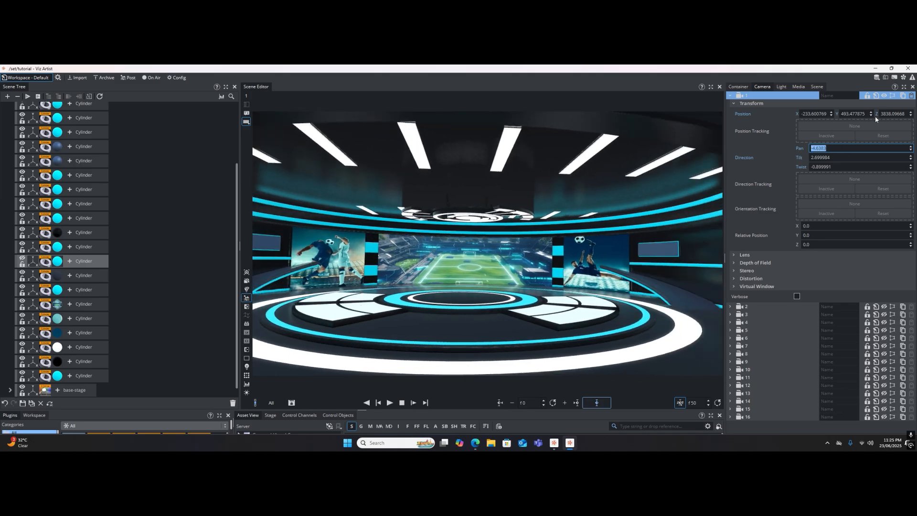
left_click_drag(876, 117, 602, 135)
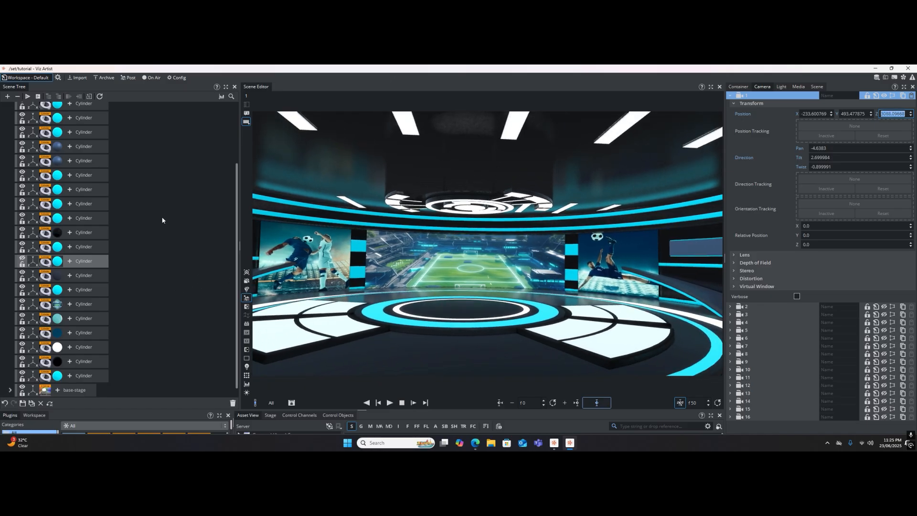
Fine-tune the camera framing directly in the scene view, moving slightly closer to the round stage
left_click(100, 179)
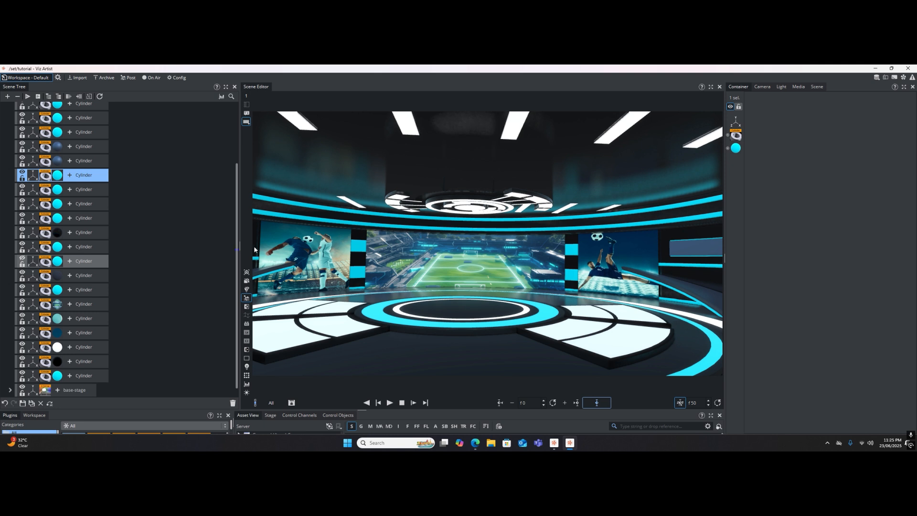
scroll(186, 208, "up", 4)
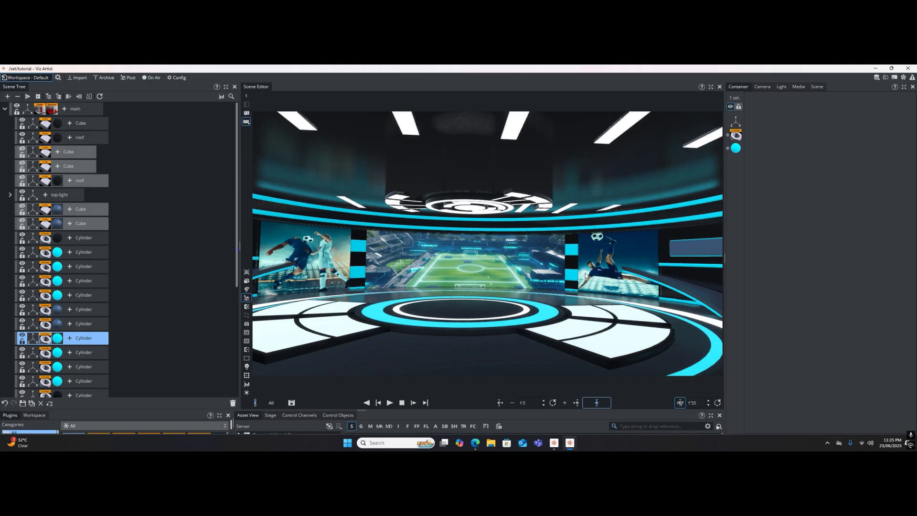
left_click_drag(566, 264, 536, 68)
right_click(536, 68)
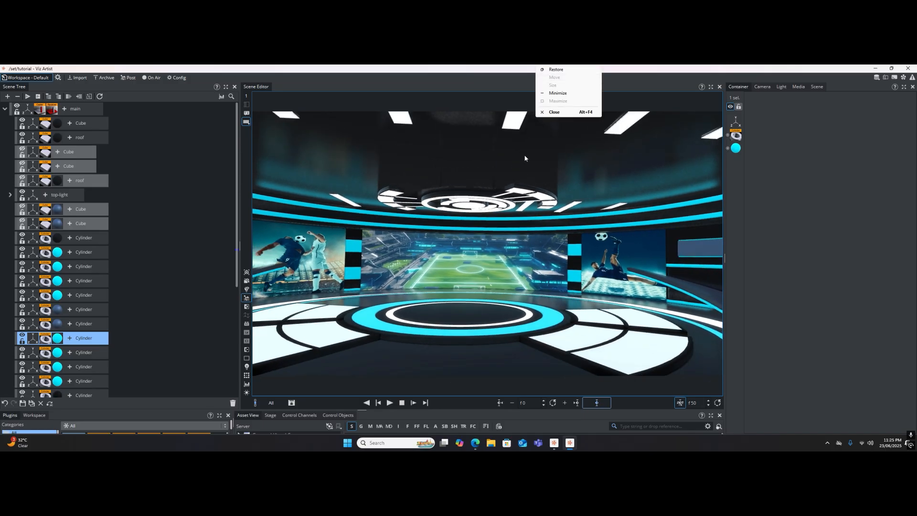
left_click(557, 190)
mouse_move(557, 191)
left_mouse_down()
mouse_move(569, 191)
mouse_move(554, 191)
left_mouse_up()
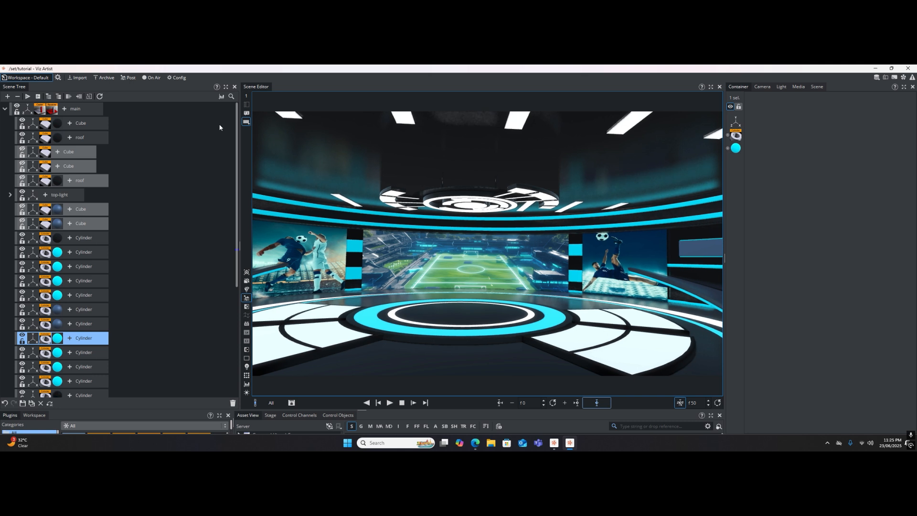
Remove the materials from all containers under main, from the first Cube to the last Cylinder above base-stage
left_click(104, 122)
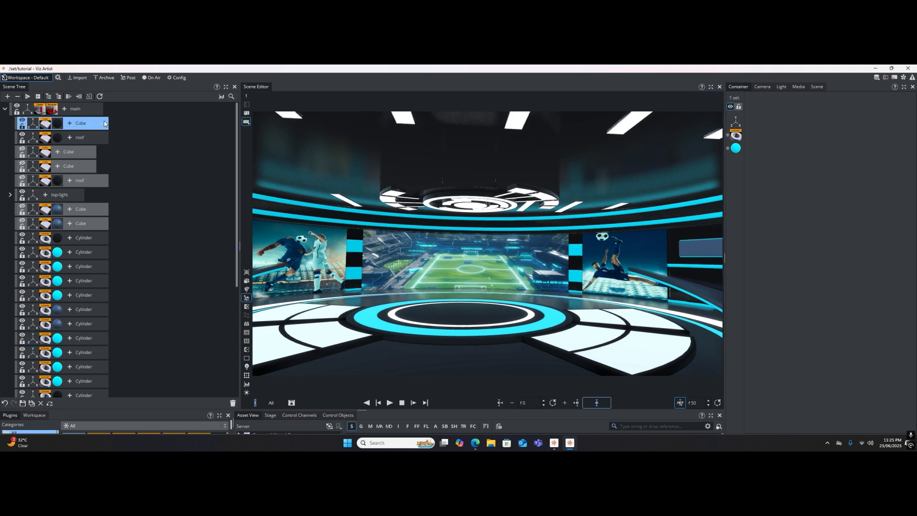
scroll(126, 230, "down", 4)
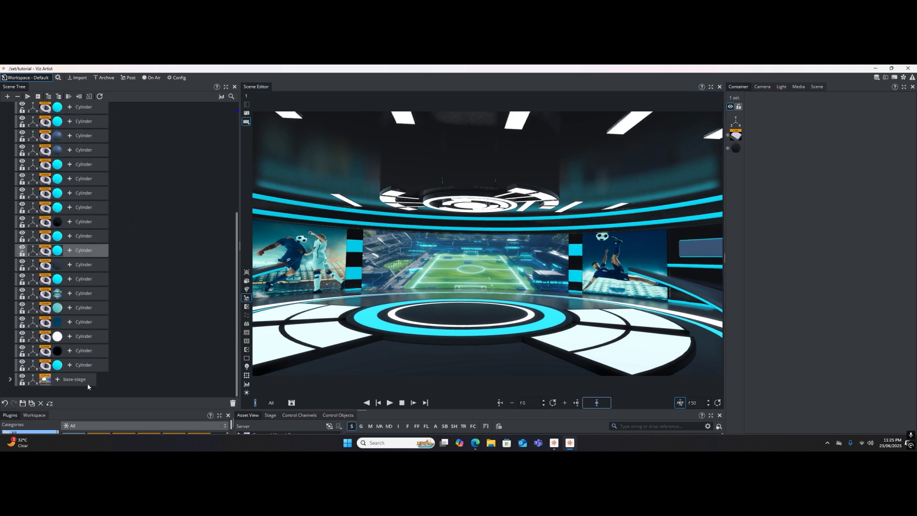
left_click(84, 366, "shift")
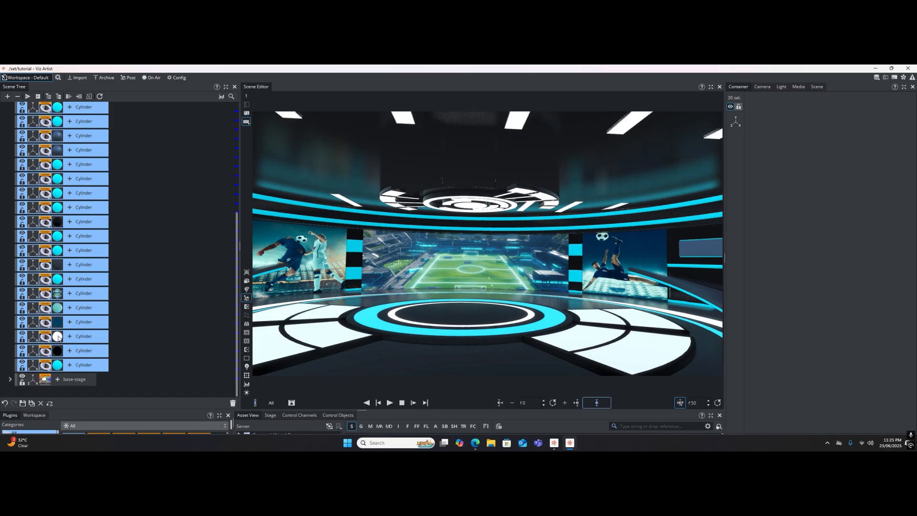
left_click_drag(58, 337, 232, 403)
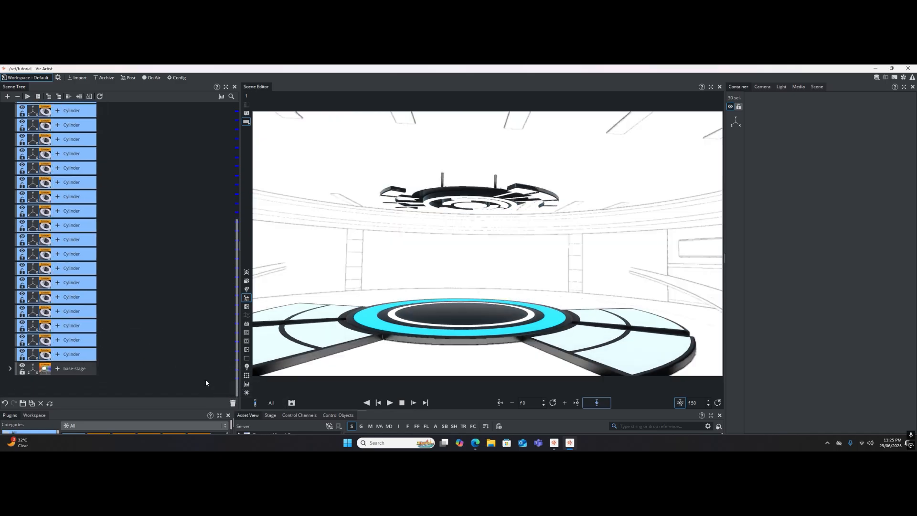
Remove the materials from all Cylinder containers inside the base-stage group
left_click(424, 336)
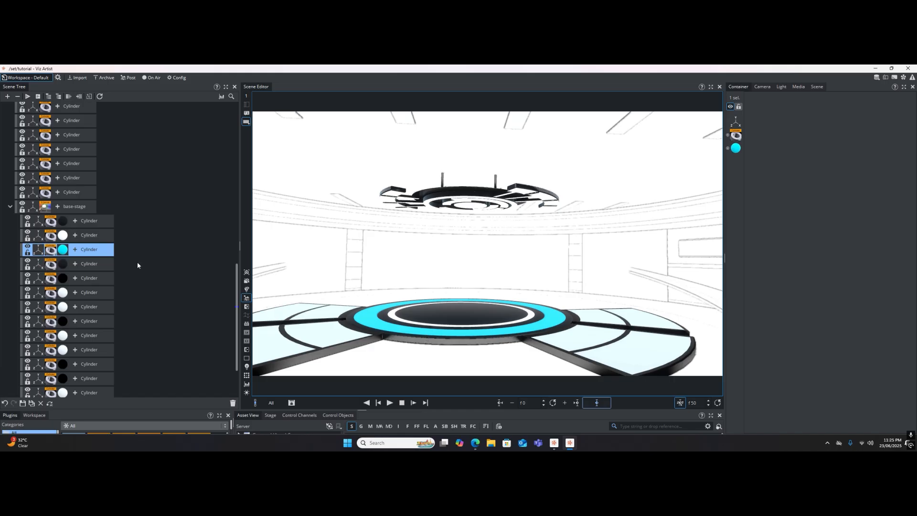
left_click(94, 222)
scroll(133, 267, "down", 2)
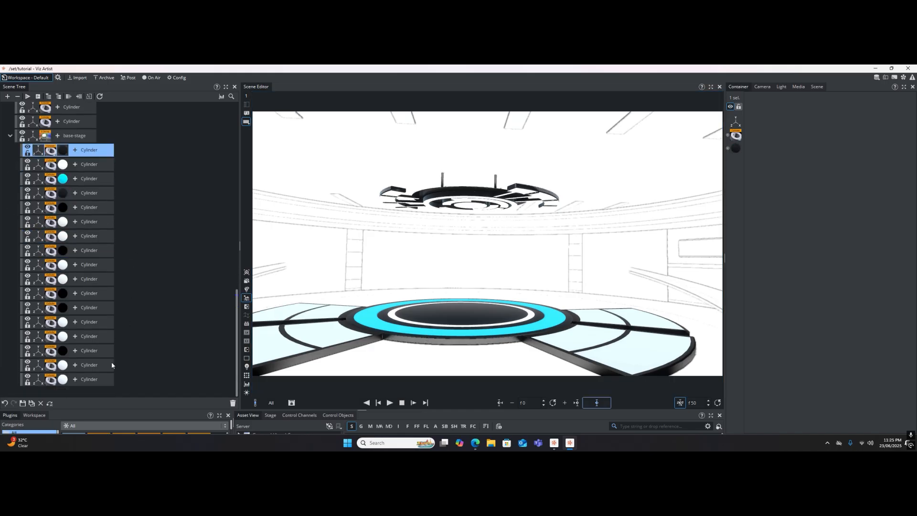
left_click(92, 382, "shift")
left_click_drag(61, 151, 233, 406)
Check the contents of the top-light group, collapse it again and save the scene
scroll(132, 287, "up", 12)
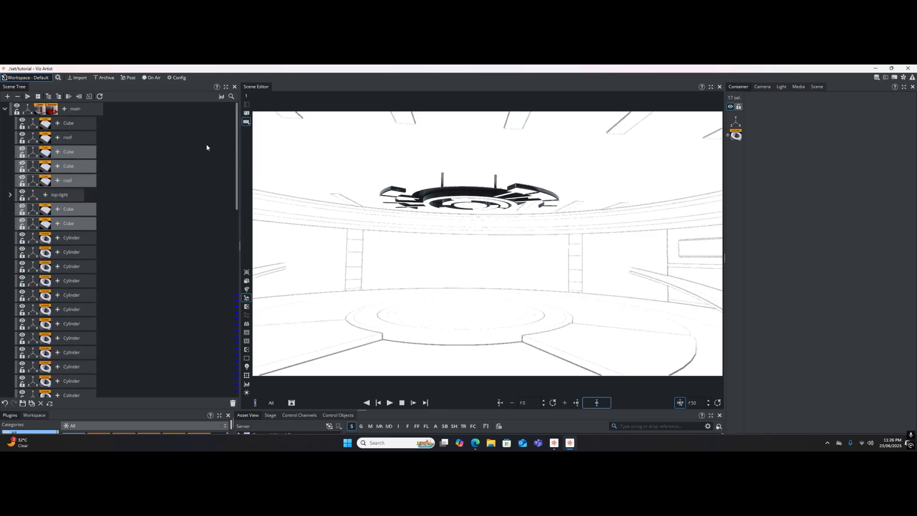
left_click(10, 195)
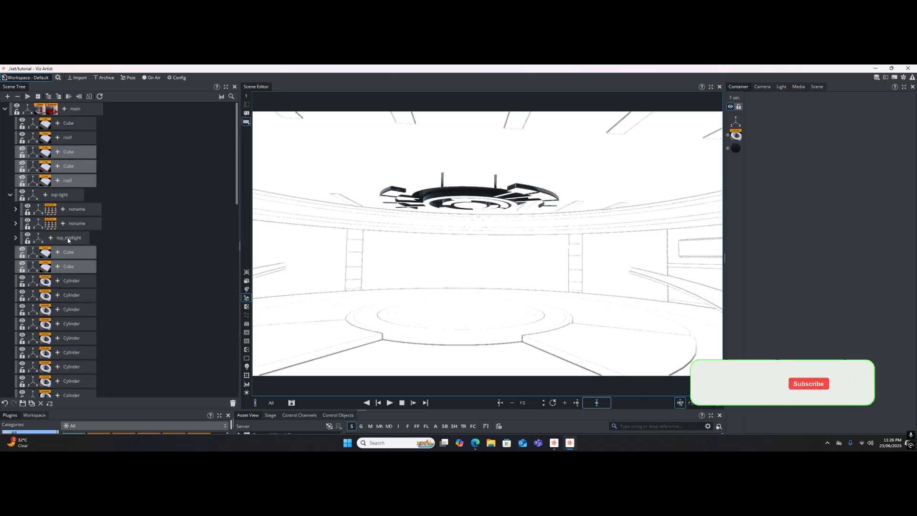
left_click(10, 195)
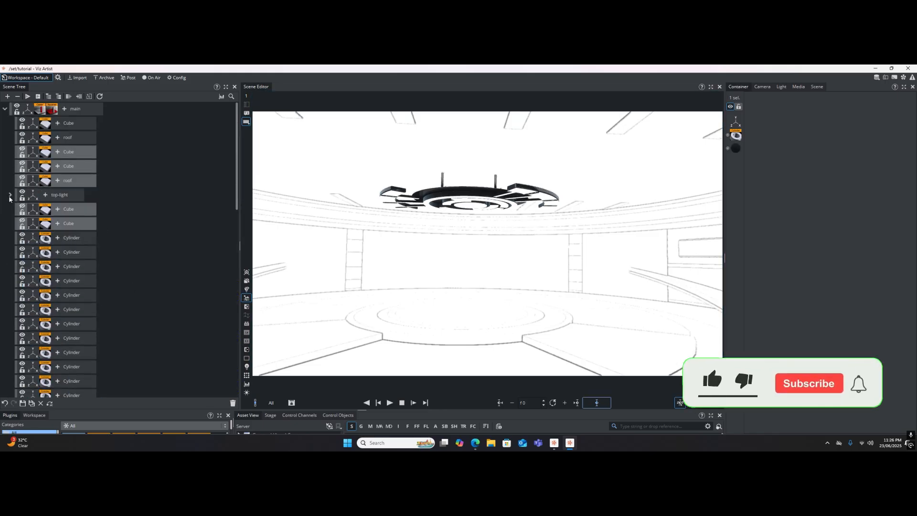
left_click(22, 403)
Collapse the base-stage group and delete the item attached to its parent container
scroll(152, 334, "down", 10)
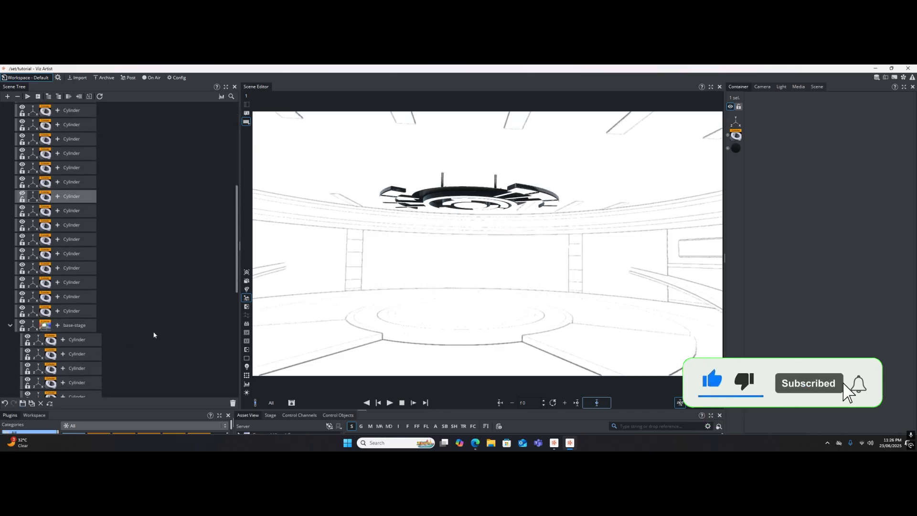
left_click(10, 260)
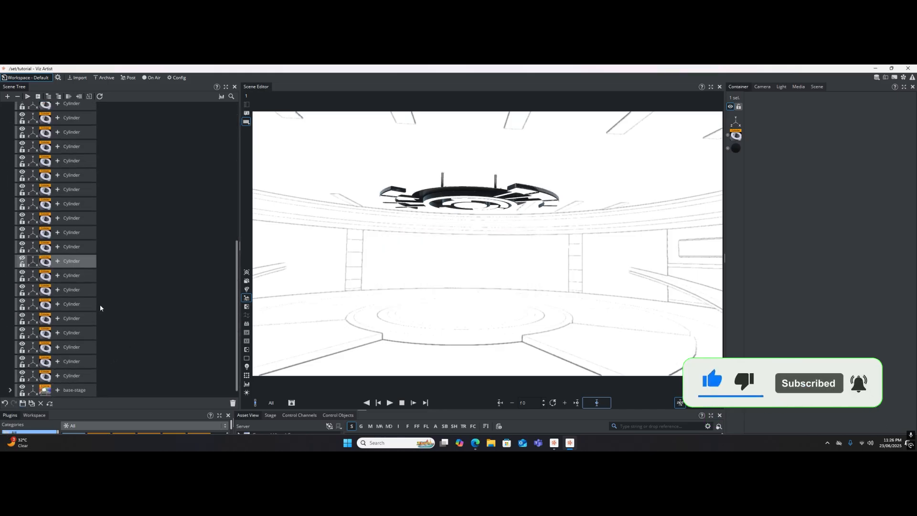
left_click_drag(43, 380, 233, 405)
Expand the top-light group and remove the materials from all seven cubes in its first noname subgroup
left_click(487, 192)
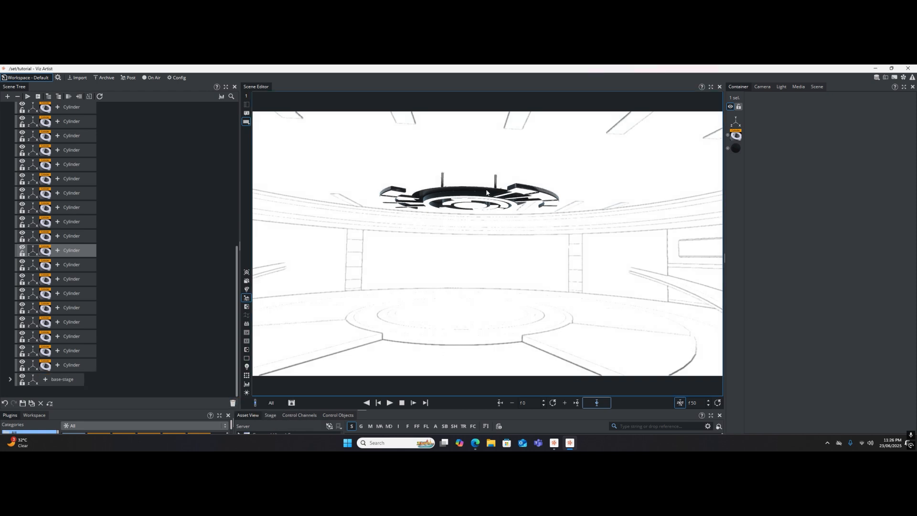
scroll(51, 223, "up", 7)
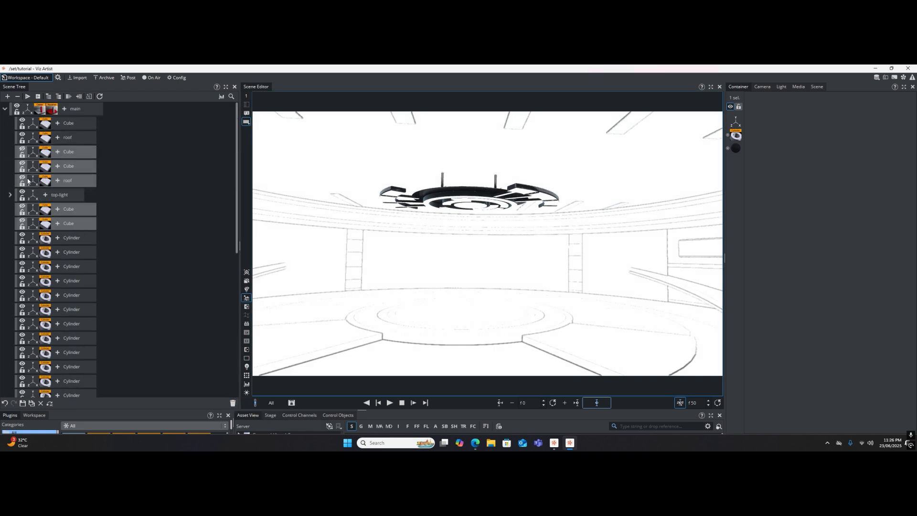
left_click(23, 192)
left_click(23, 192)
left_click(10, 195)
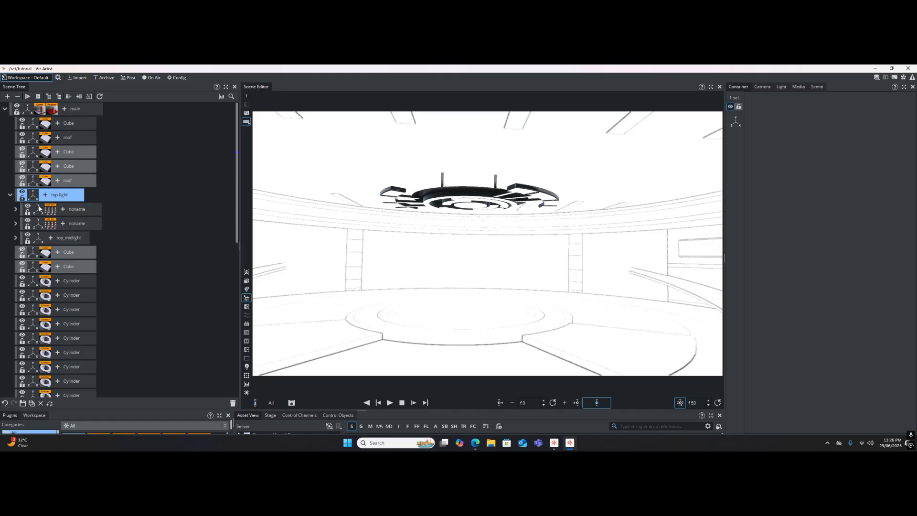
left_click(16, 210)
left_click(105, 227)
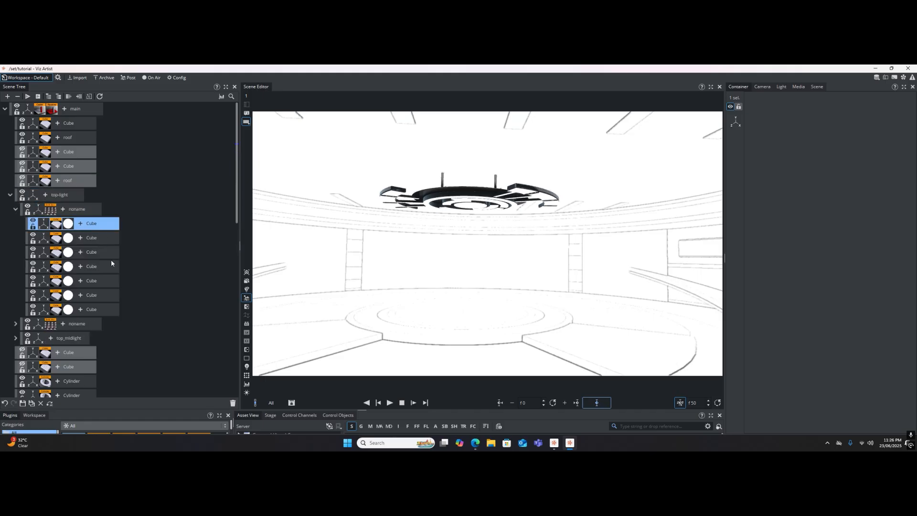
left_click(106, 311, "shift")
left_click_drag(68, 223, 233, 404)
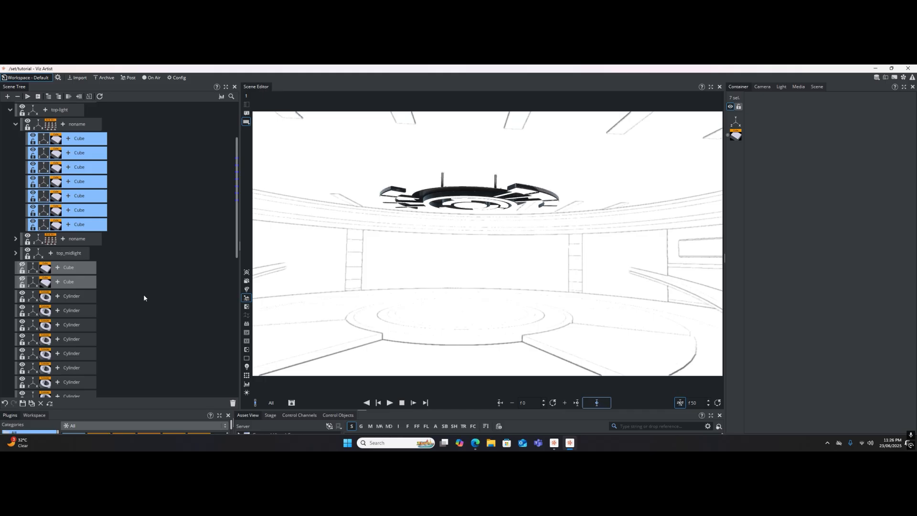
Remove the materials from all seven cubes in the second noname subgroup of top-light
left_click(16, 238)
left_click(103, 254)
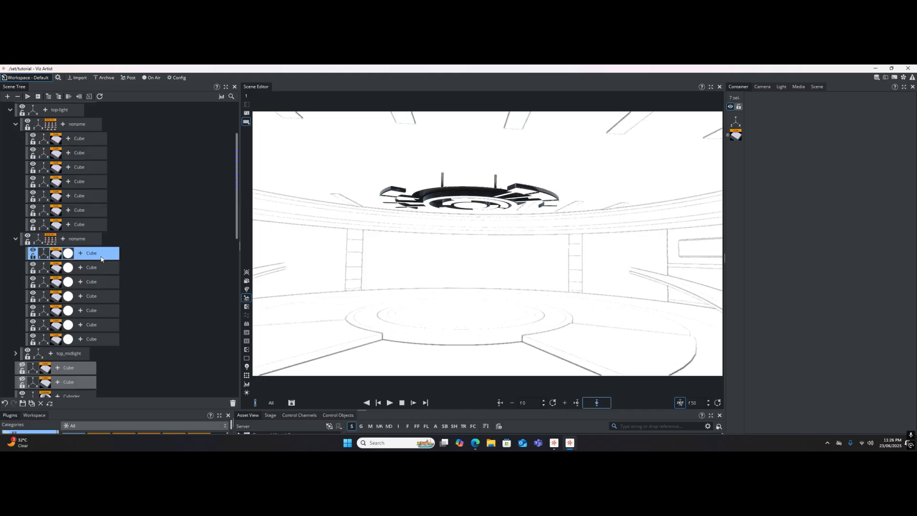
left_click(110, 340, "shift")
left_click_drag(67, 253, 232, 403)
Search the scene tree by plugin for containers with a material like those in top_midlight, select all matches and delete their materials
left_click(16, 353)
scroll(98, 328, "down", 3)
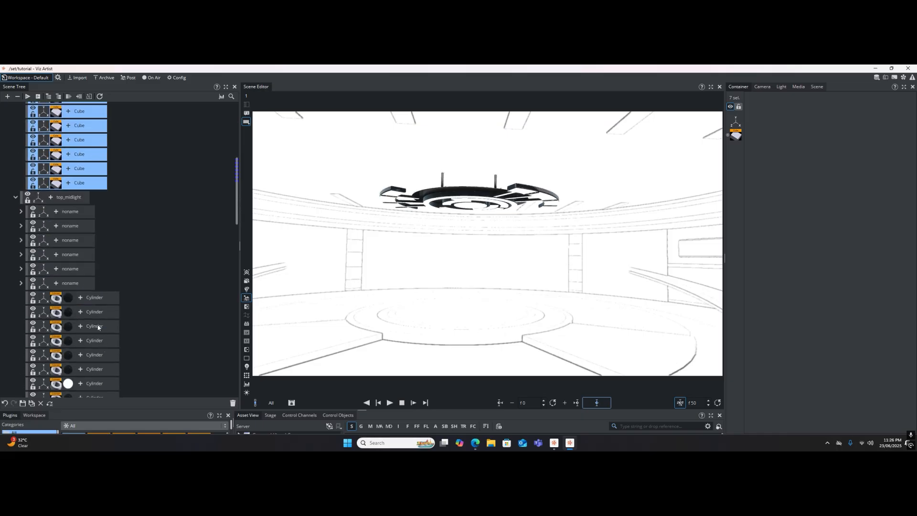
left_click(231, 97)
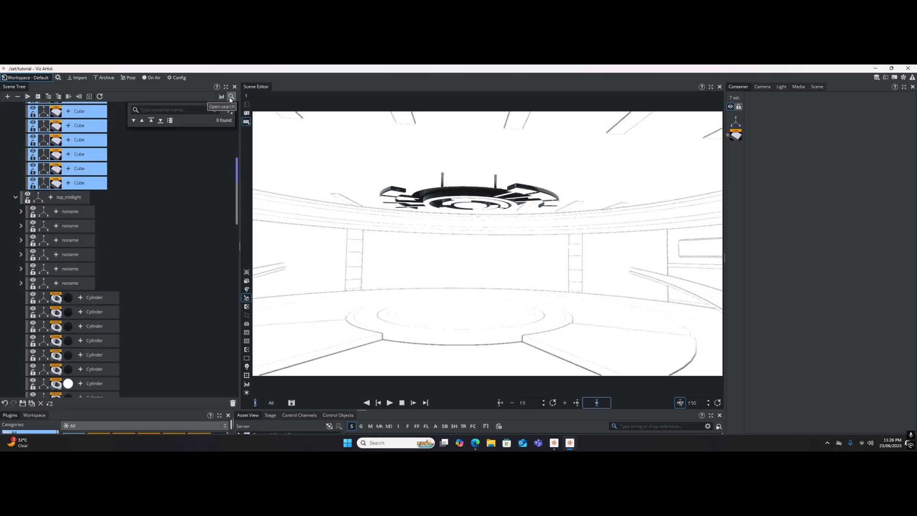
left_click(230, 110)
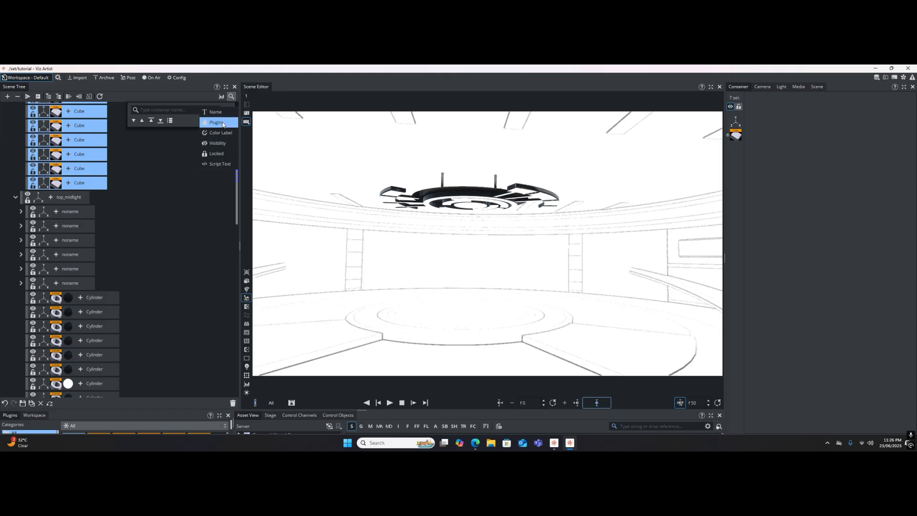
left_click(223, 123)
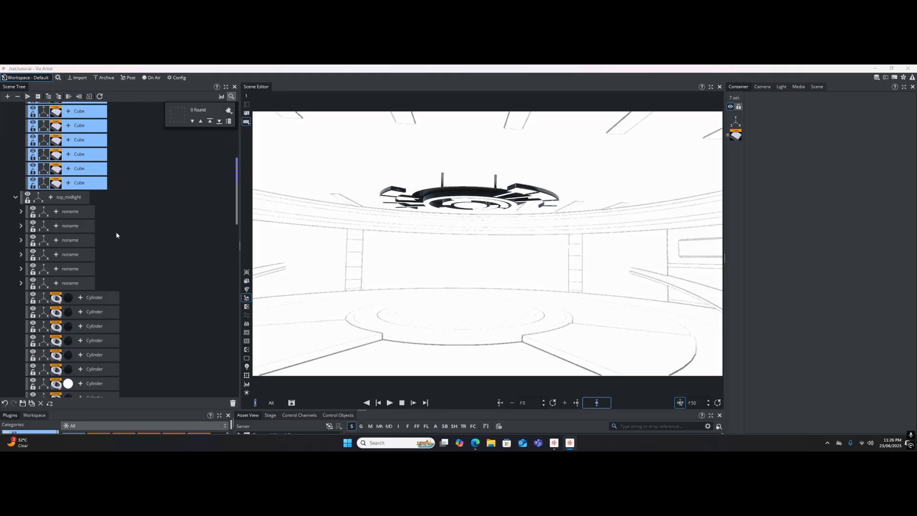
left_click_drag(177, 113, 178, 115)
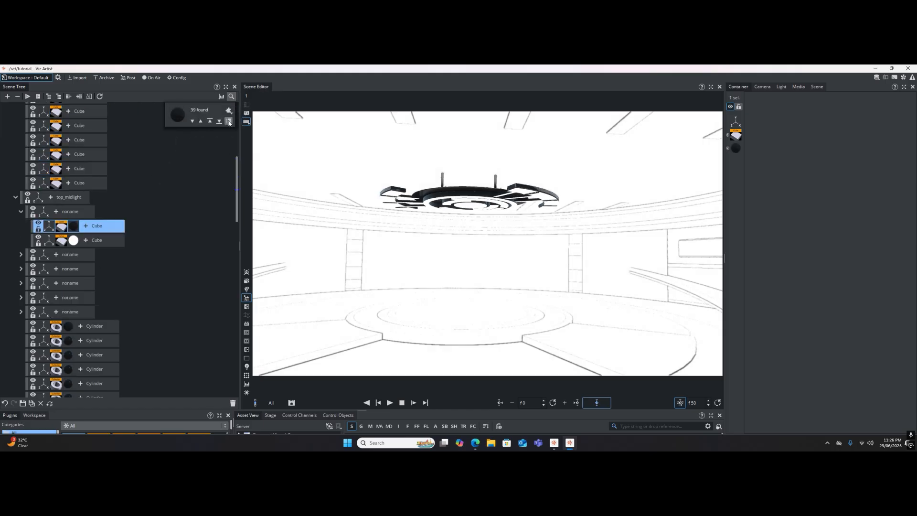
left_click(228, 122)
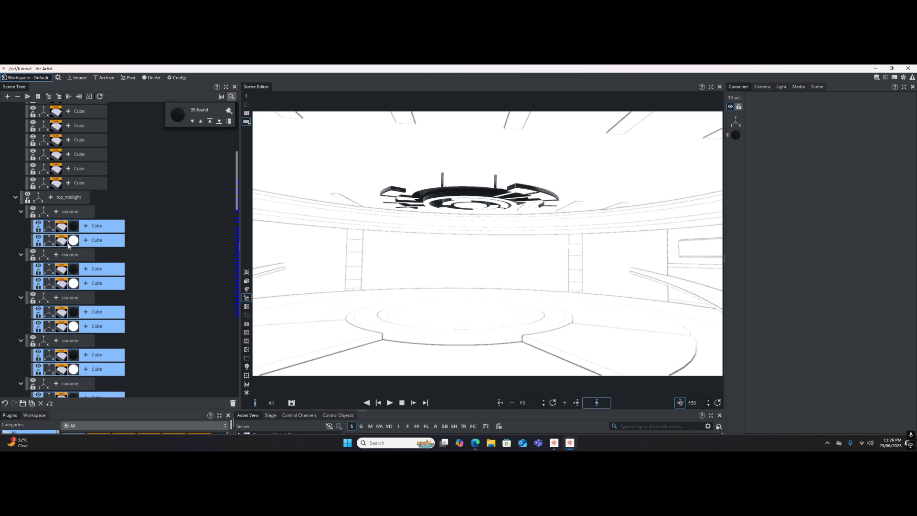
left_click_drag(73, 227, 234, 404)
Collapse the entire scene tree and save the scene
left_click(18, 97)
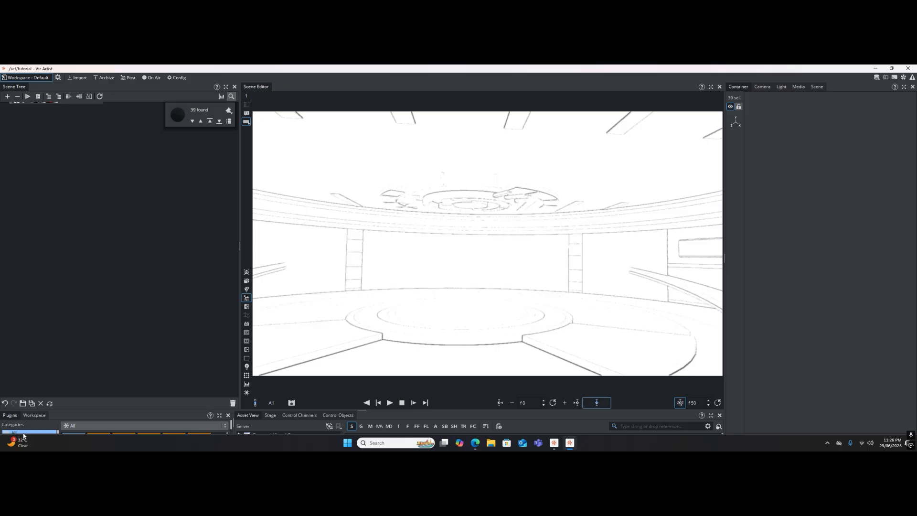
left_click(23, 404)
left_click(517, 297)
Open the scene's renderer settings, try the Classic render engine and switch back to Viz Engine Renderer
left_click(818, 87)
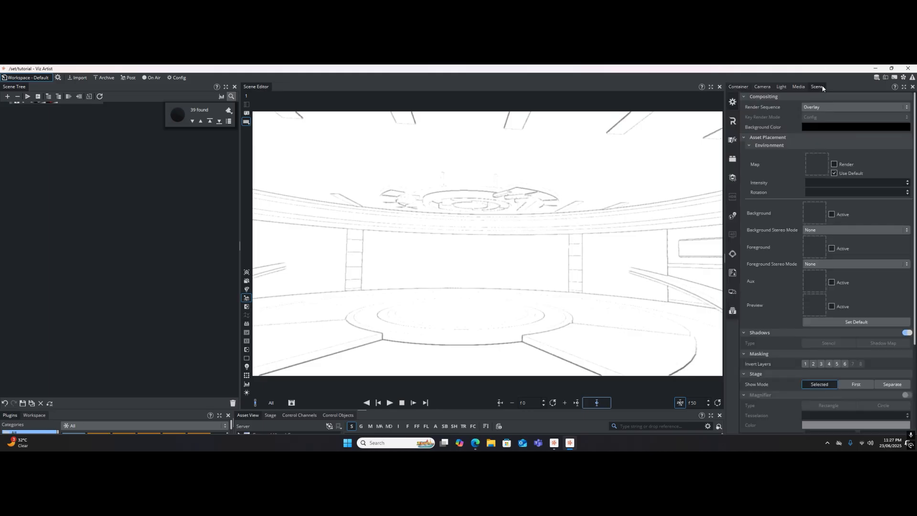
left_click(732, 121)
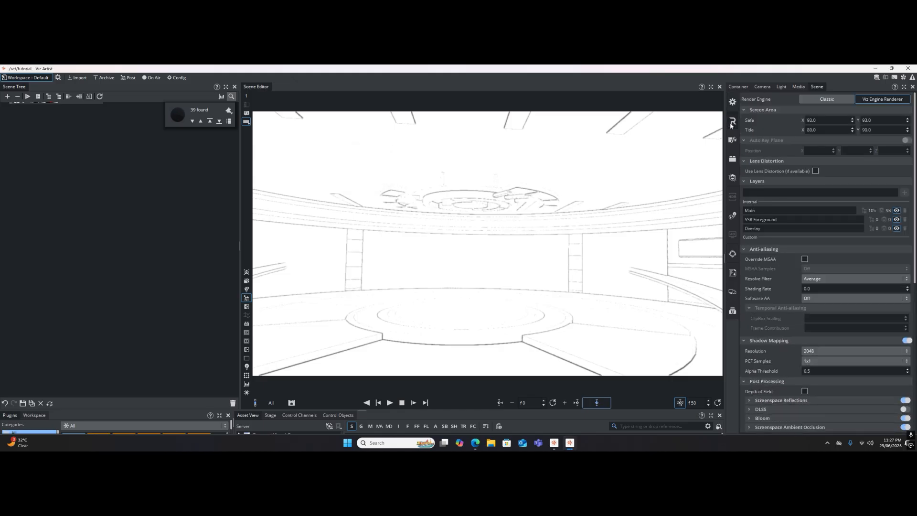
left_click(815, 99)
left_click(875, 101)
Collapse the Screen Area, Auto Key Plane, Lens Distortion and Layers sections of the renderer settings
left_click(744, 110)
left_click(744, 118)
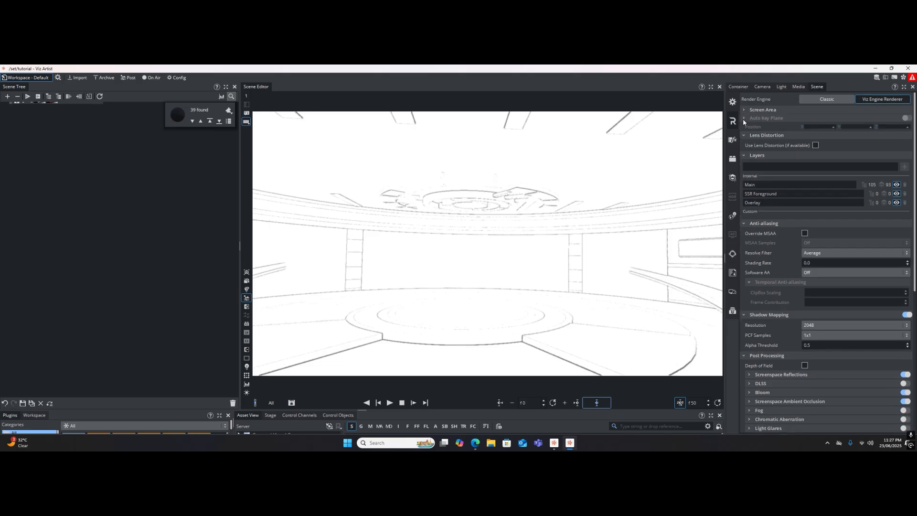
left_click(743, 126)
left_click(743, 133)
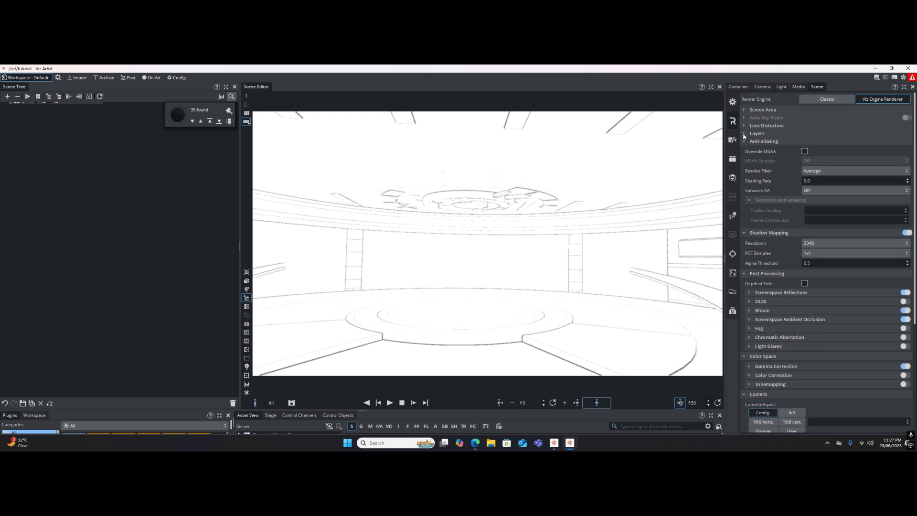
Collapse the Anti-aliasing, Shadow Mapping, Post Processing, Color Space and Camera sections of the renderer settings
left_click(743, 141)
left_click(744, 150)
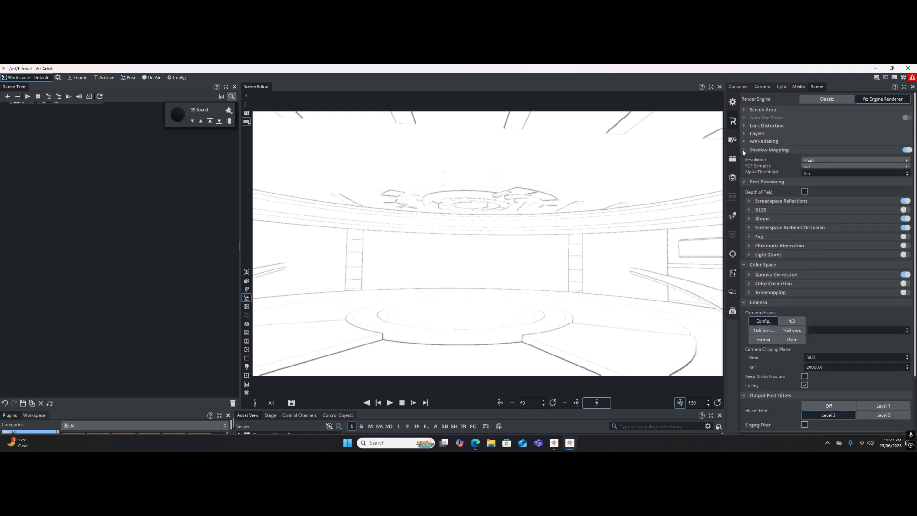
left_click(744, 157)
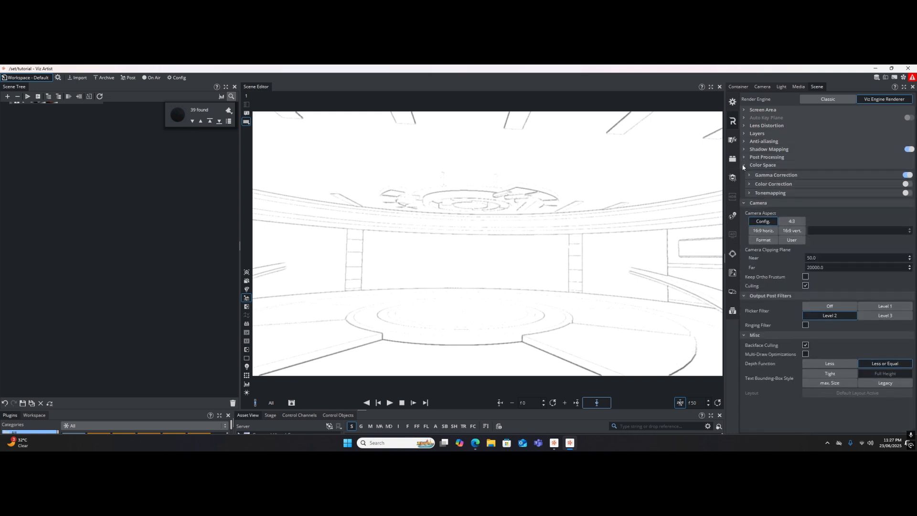
left_click(744, 165)
left_click(744, 173)
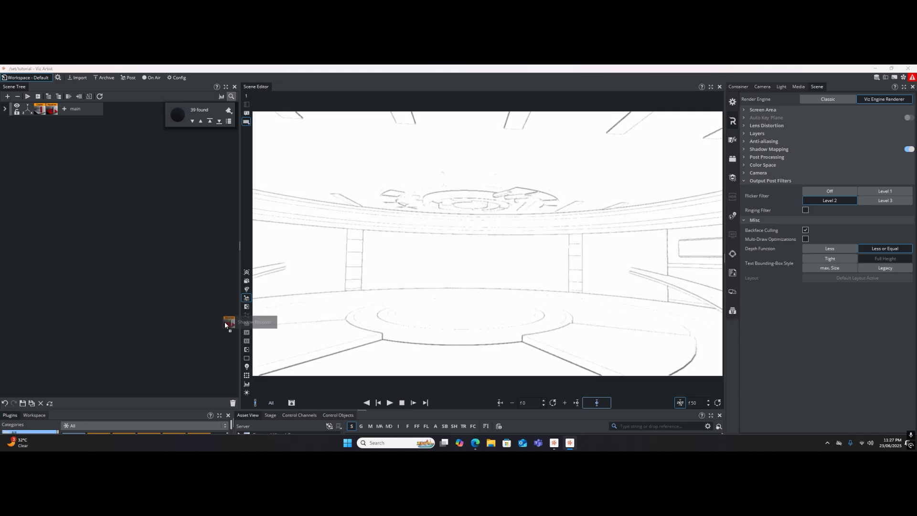
Remove the shadow plugins from the main container and add Shadow Caster and Shadow Receiver to it again
left_click_drag(40, 109, 233, 402)
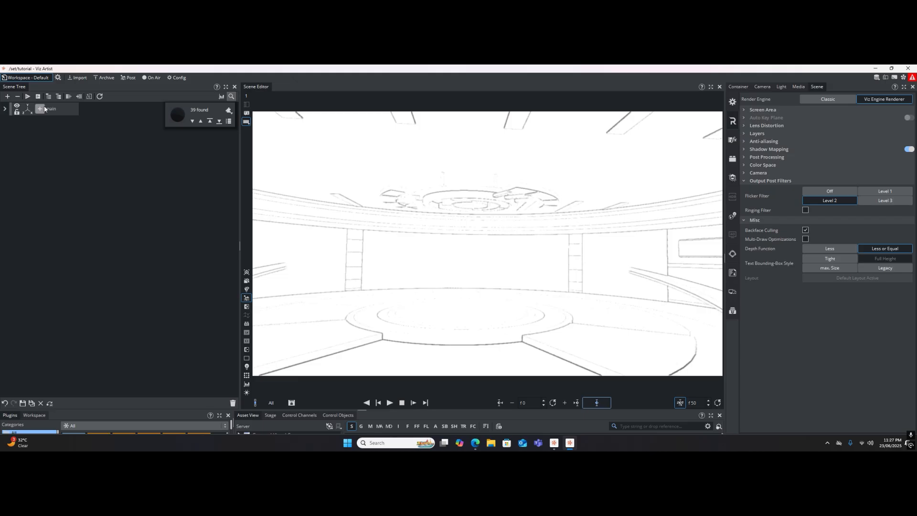
left_click(41, 109)
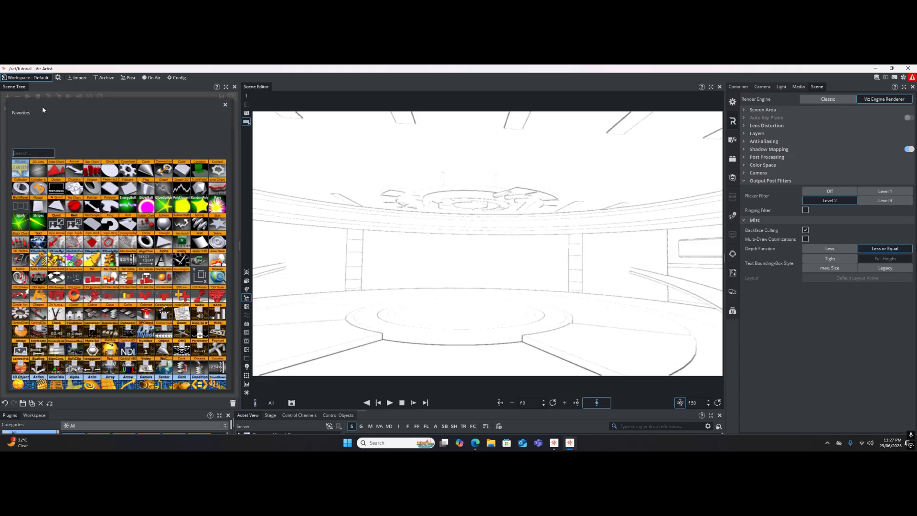
left_click(40, 152)
type("sha")
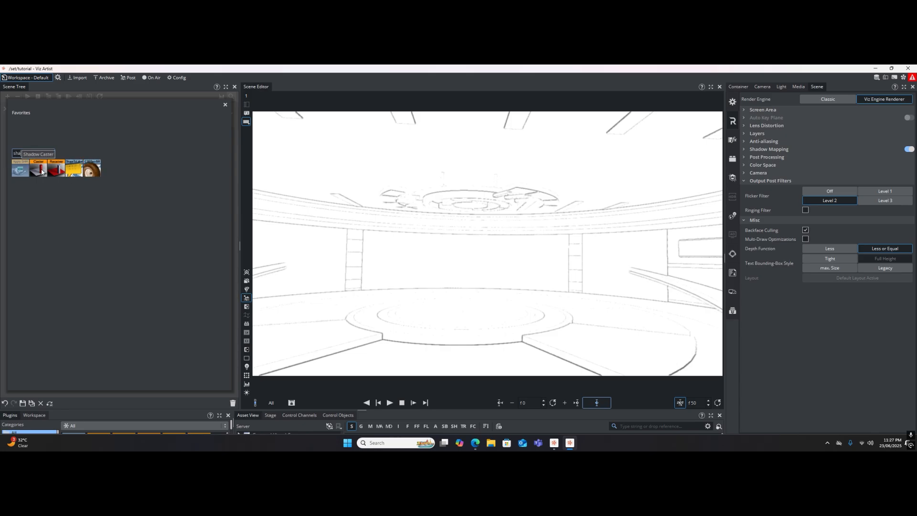
left_click(42, 171)
left_click(51, 109)
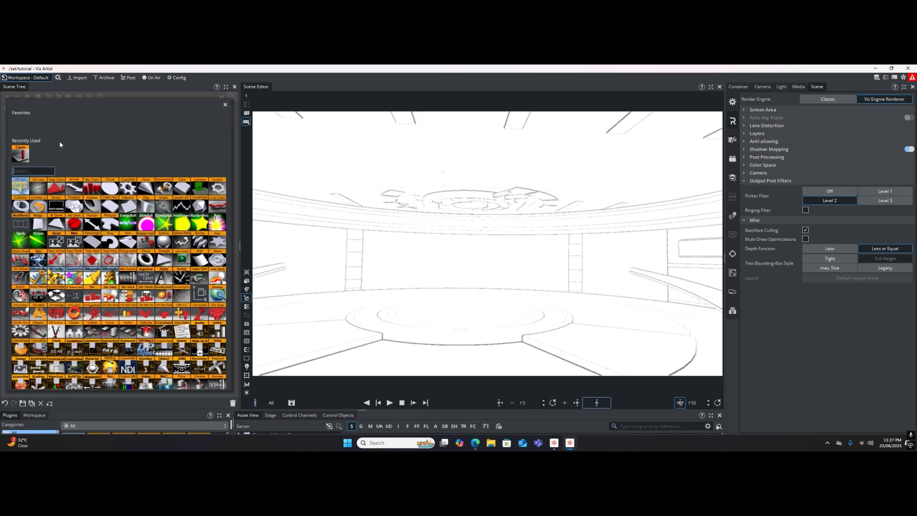
type("sha")
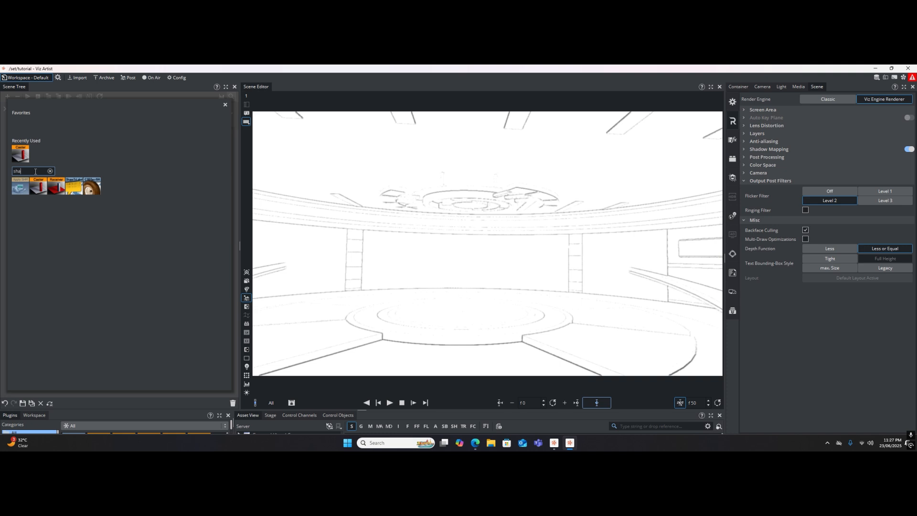
left_click(50, 188)
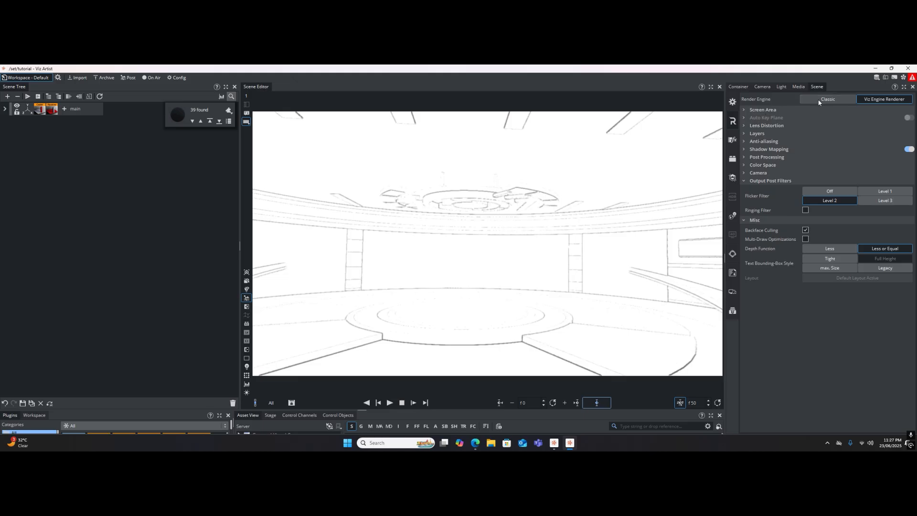
Open the general scene settings and collapse the Compositing, Asset Placement, Shadows, Masking, Stage and Magnifier sections
left_click(733, 102)
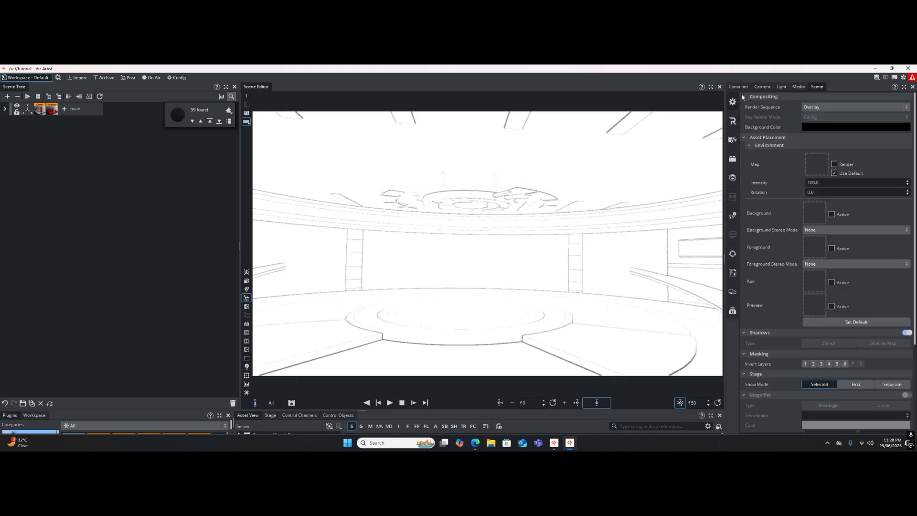
left_click(799, 87)
left_click(817, 87)
left_click(733, 121)
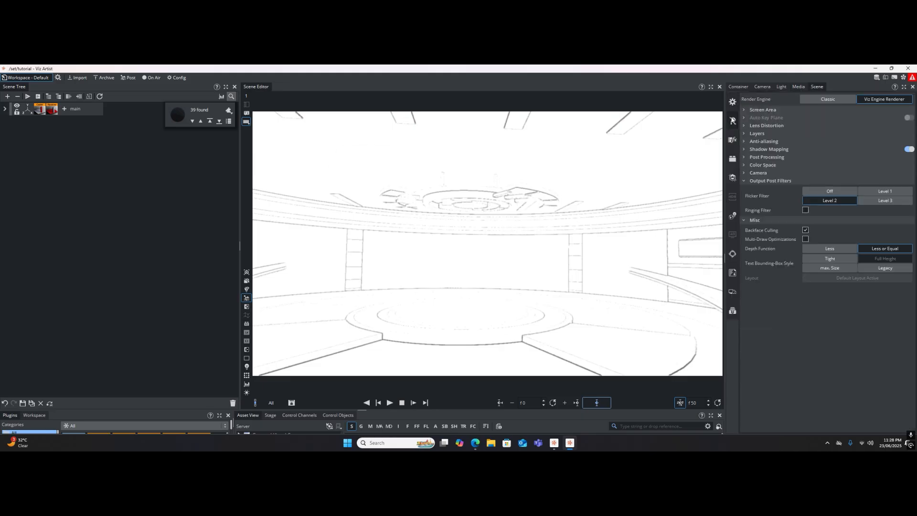
left_click(732, 102)
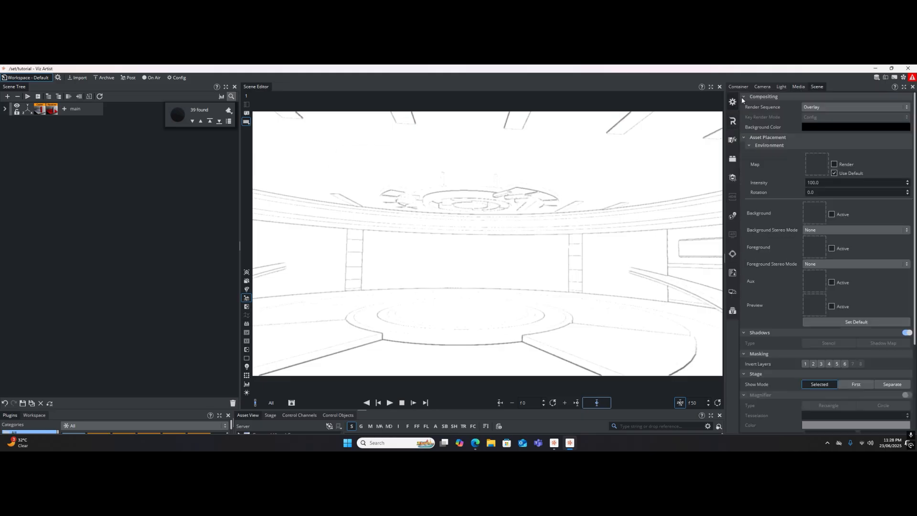
left_click(744, 97)
left_click(744, 105)
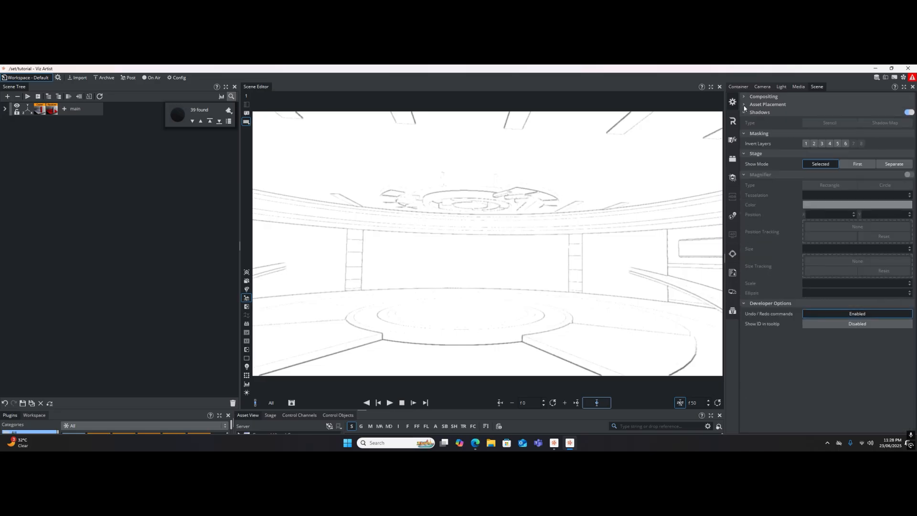
left_click(744, 113)
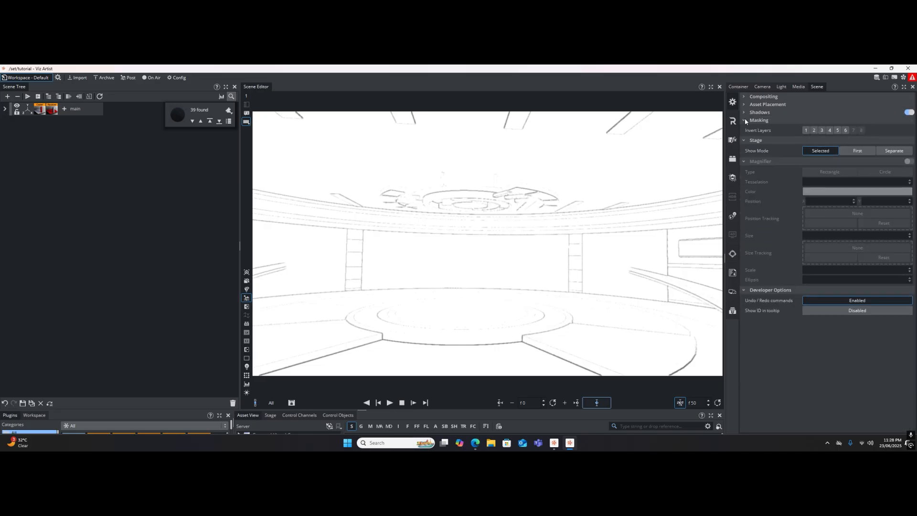
left_click(744, 121)
left_click(744, 128)
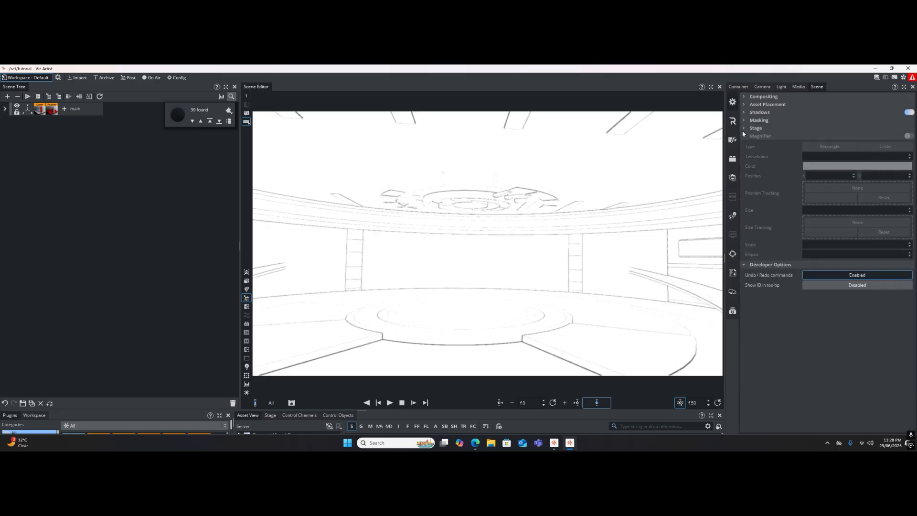
left_click(743, 136)
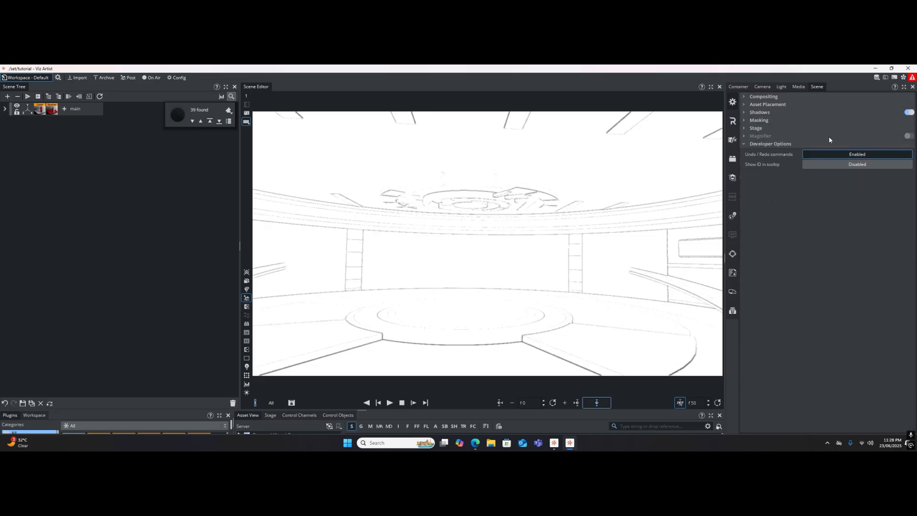
Turn off Shadows in the general scene settings and expand the Compositing and Asset Placement sections
left_click(744, 113)
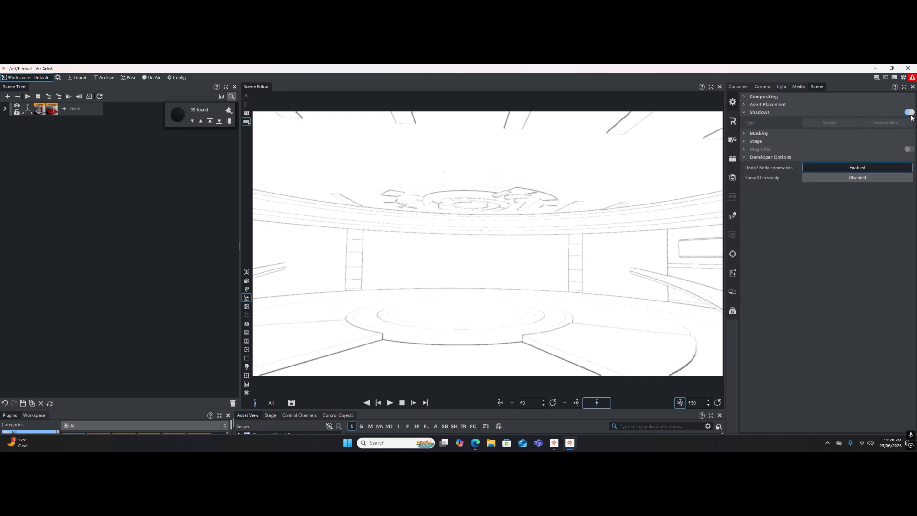
left_click(909, 112)
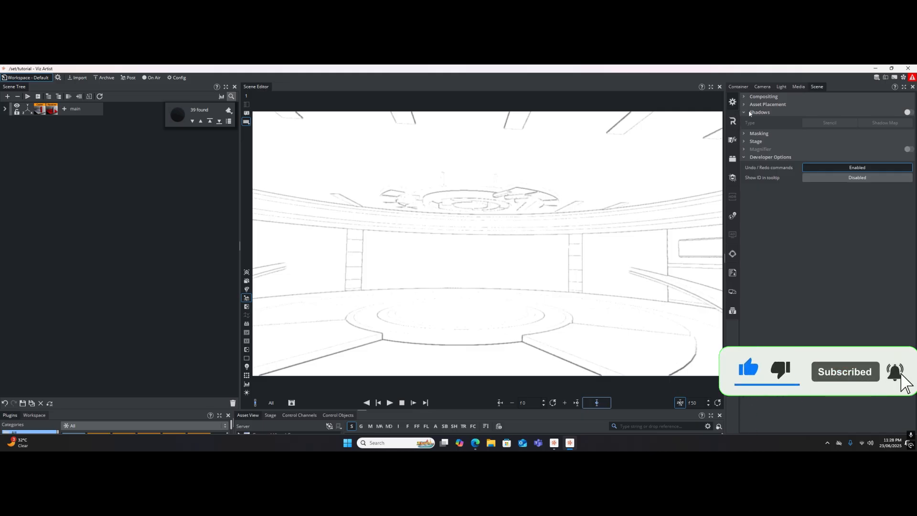
left_click(746, 96)
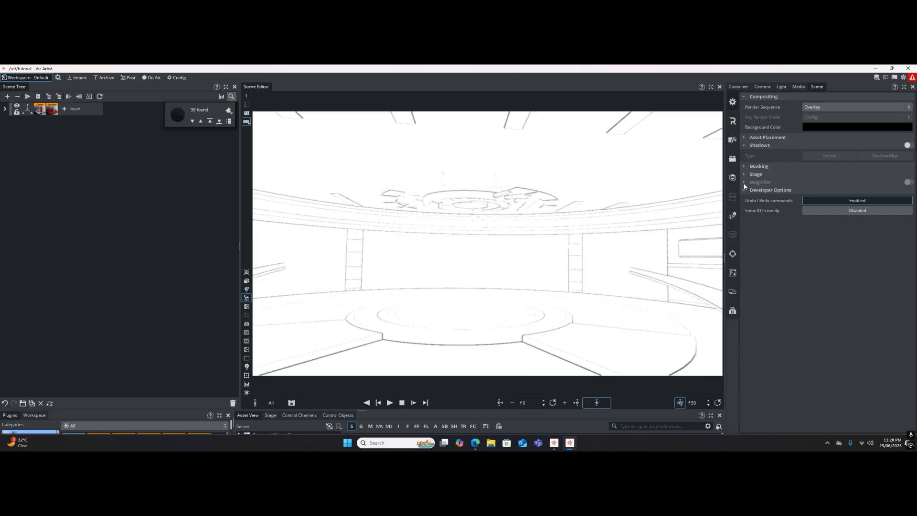
left_click(744, 138)
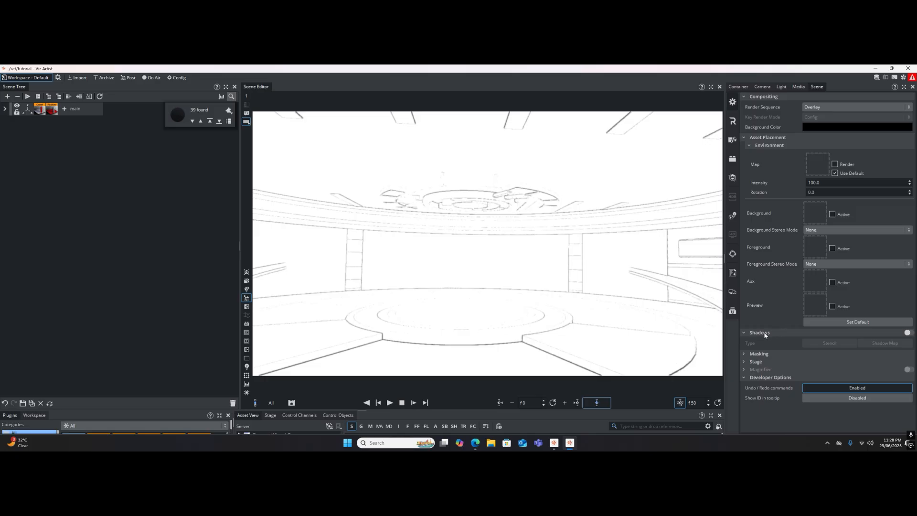
Open the scene's Global Illumination settings and collapse the Precomputation, Baking, Rendering, Debugging and Utilities sections
left_click(734, 216)
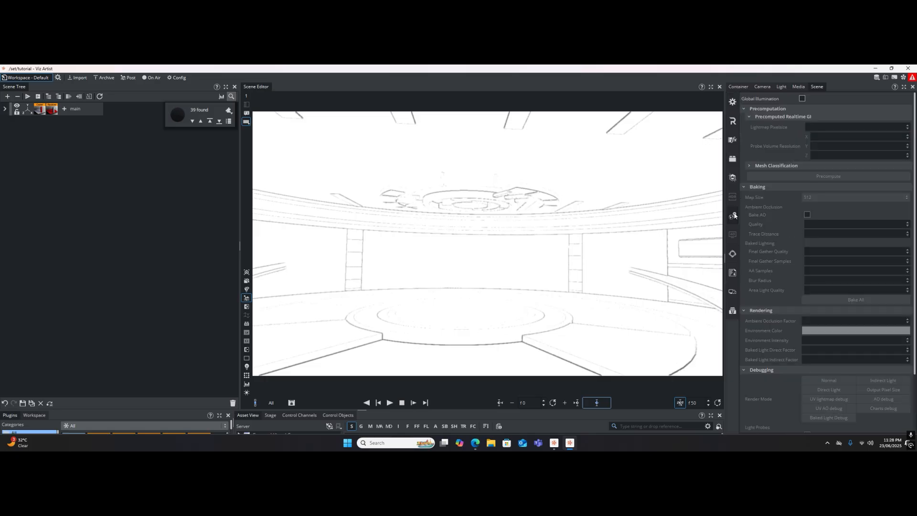
left_click(744, 108)
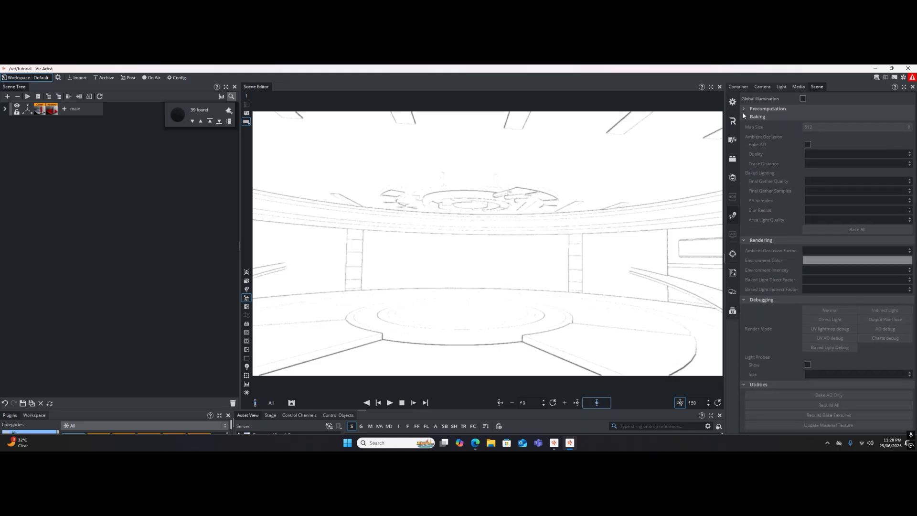
left_click(743, 117)
left_click(744, 124)
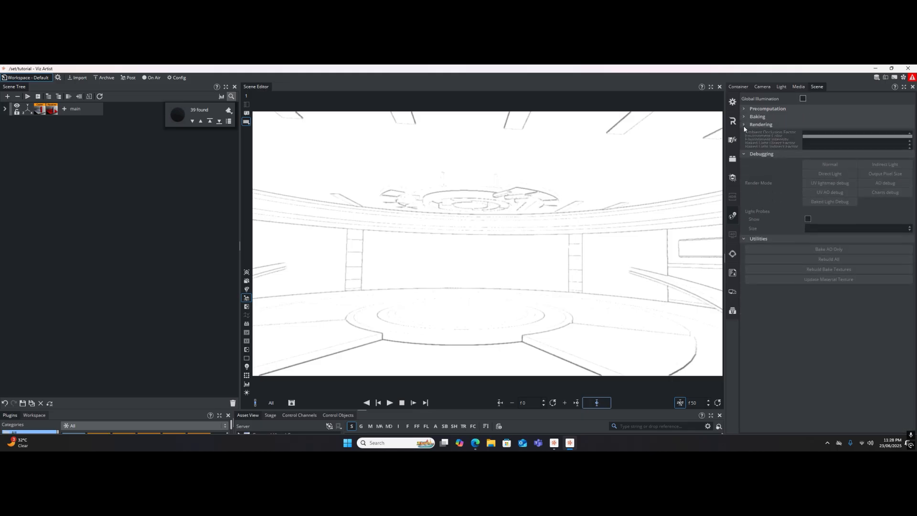
left_click(744, 132)
left_click(744, 140)
Examine the Precomputation, Baking, Rendering and Debugging options of the Global Illumination settings
left_click(744, 109)
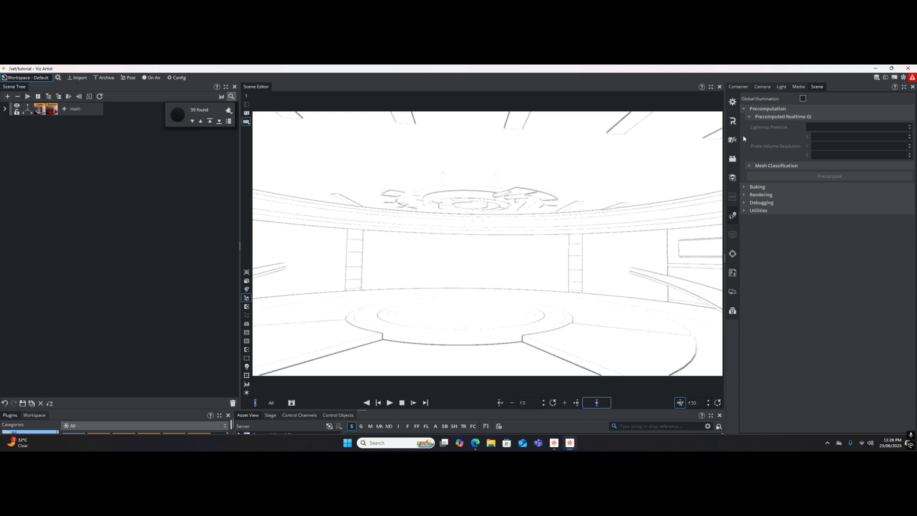
left_click(744, 187)
left_click(745, 188)
left_click(745, 195)
left_click(744, 195)
left_click(744, 195)
left_click(744, 195)
left_click(744, 203)
left_click(743, 204)
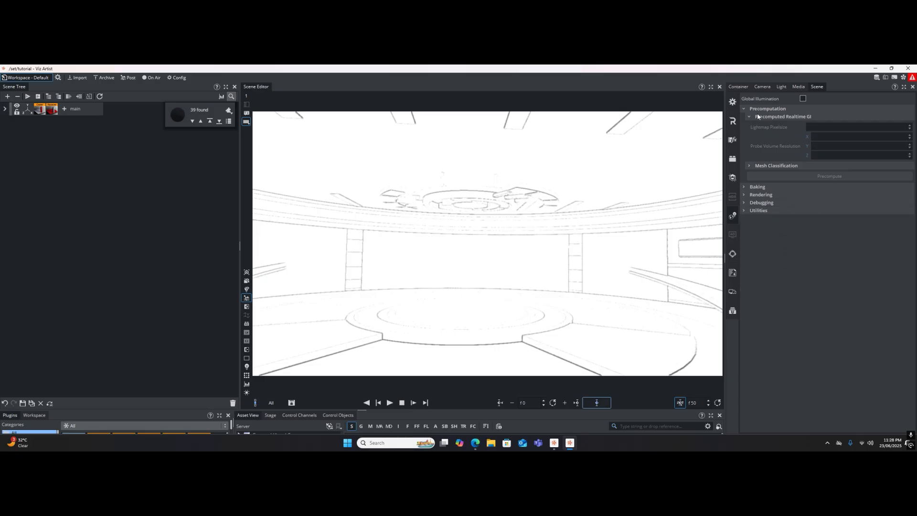
Look through the neighbouring scene settings pages, including the VBI source and clip channel options, and return to the rendering settings
left_click(733, 177)
left_click(734, 163)
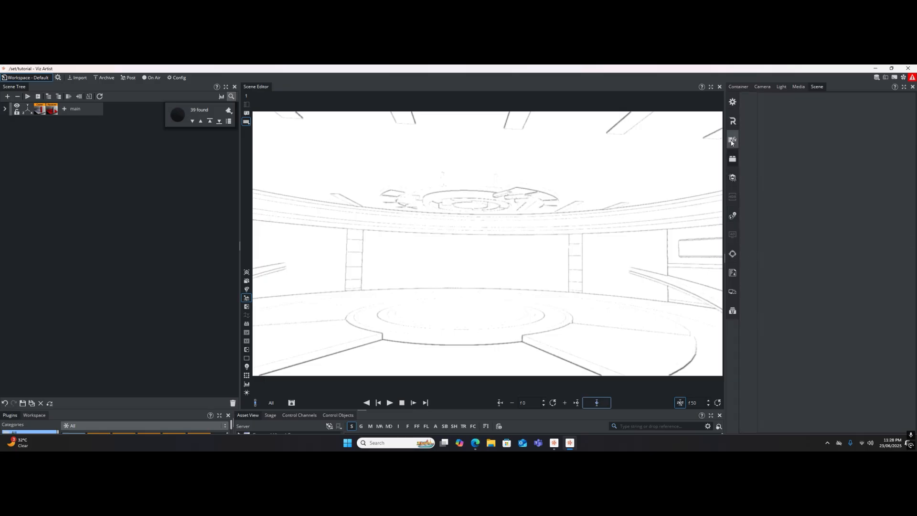
left_click(732, 125)
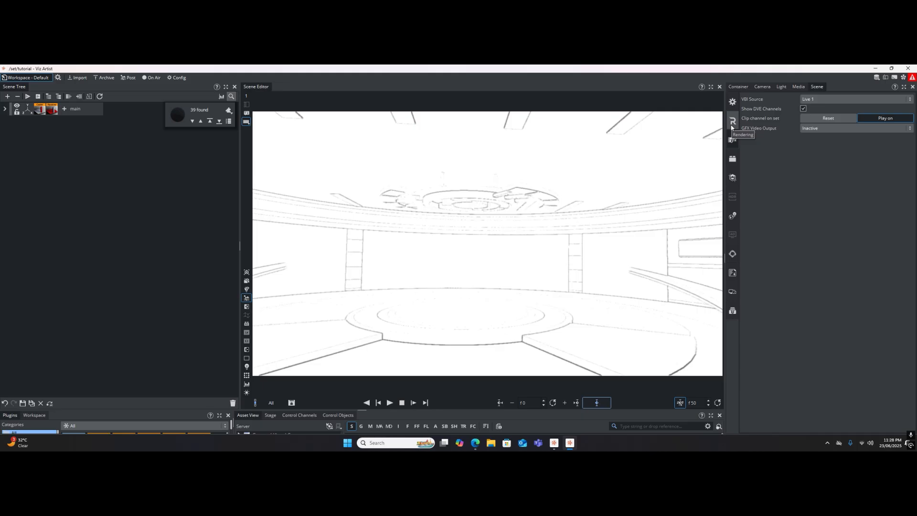
left_click(731, 126)
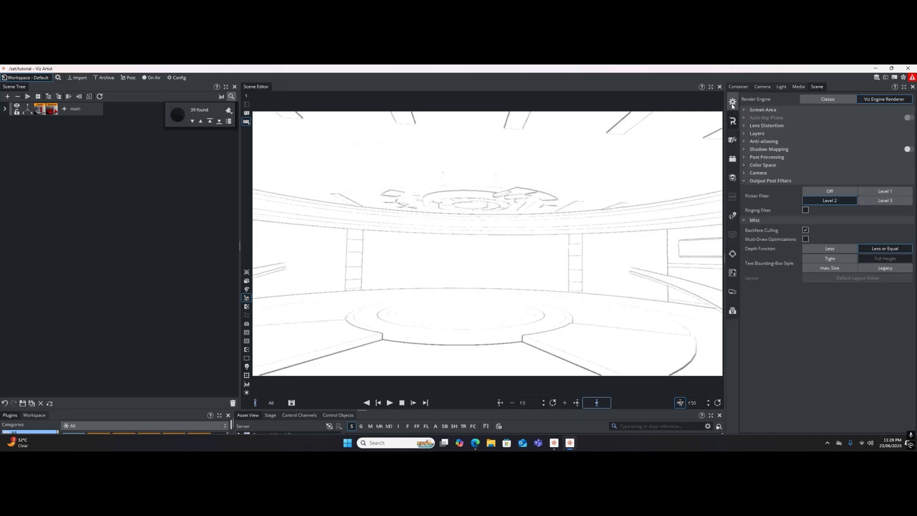
Turn off Screenspace Reflections, Bloom, Screenspace Ambient Occlusion and Gamma Correction in the renderer settings, then collapse Post Processing and Color Space
left_click(746, 175)
left_click(744, 165)
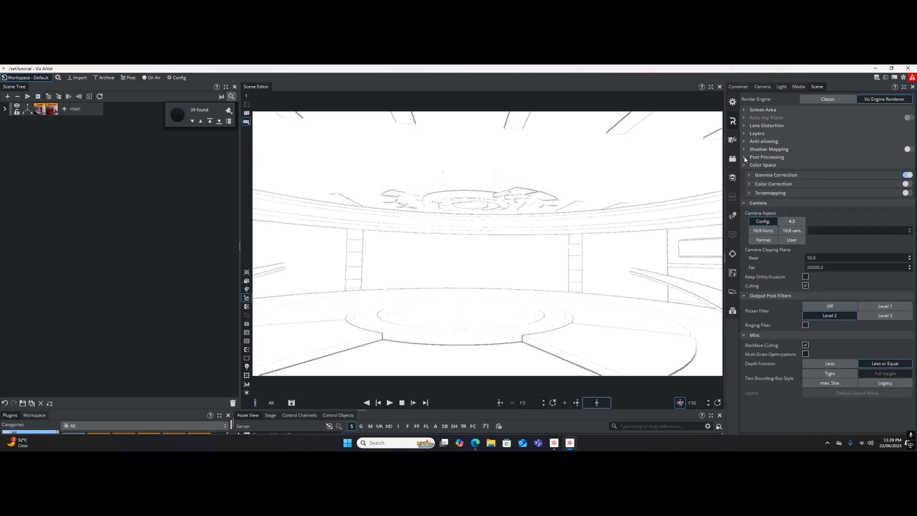
left_click(744, 157)
left_click(905, 176)
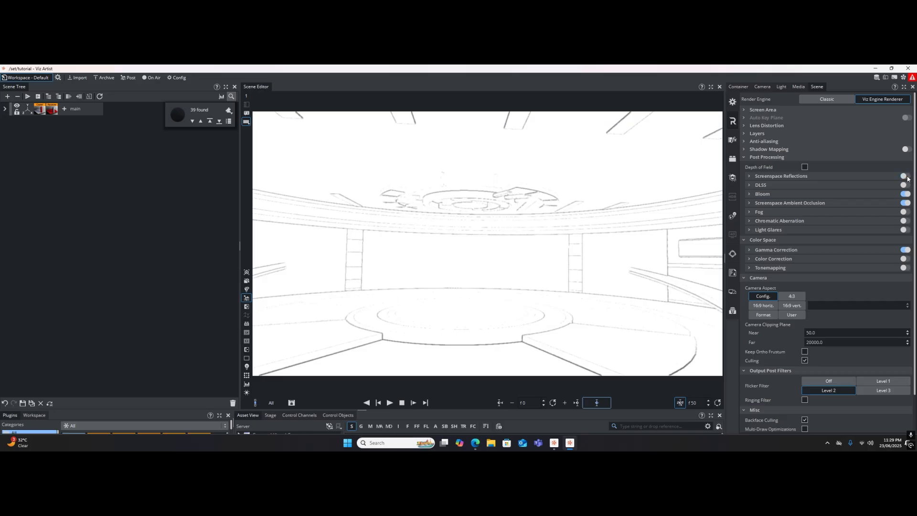
left_click(906, 194)
left_click(905, 203)
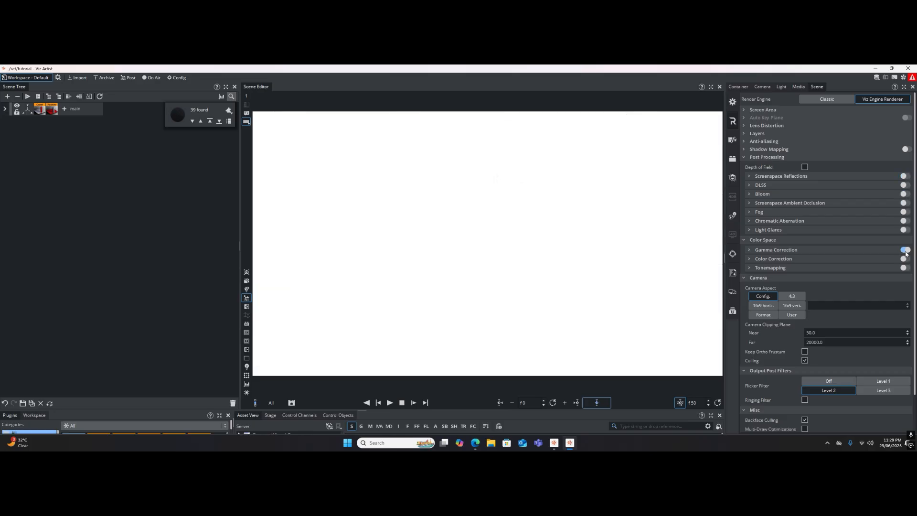
left_click(906, 250)
left_click(744, 157)
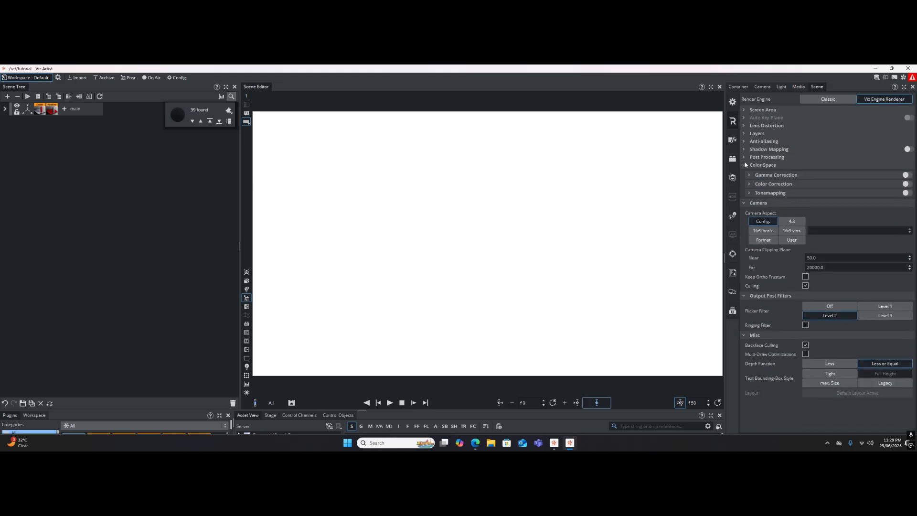
left_click(743, 165)
Expand the Screenspace Ambient Occlusion settings under Post Processing and turn the effect on
left_click(744, 158)
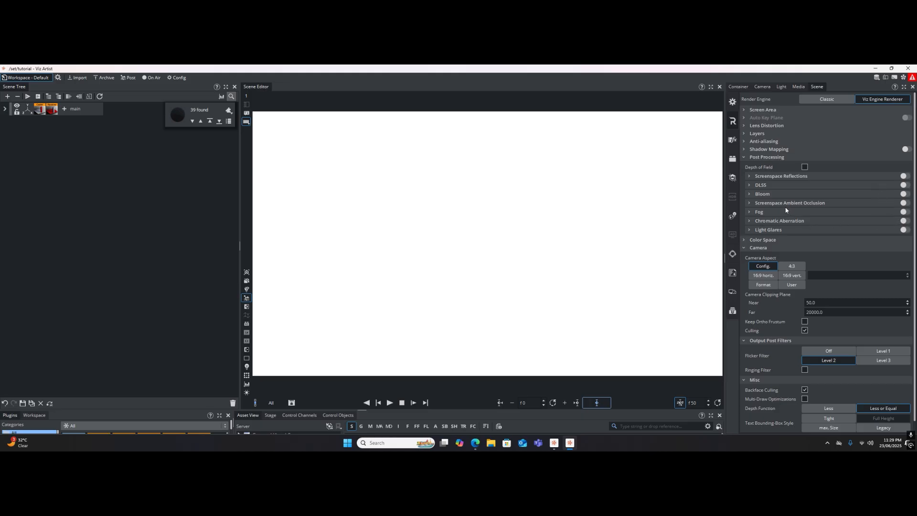
left_click(753, 203)
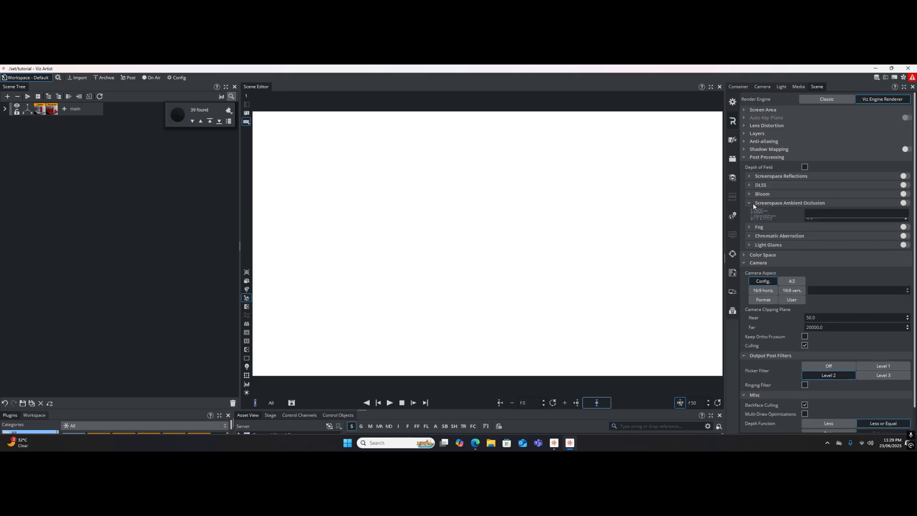
left_click(904, 203)
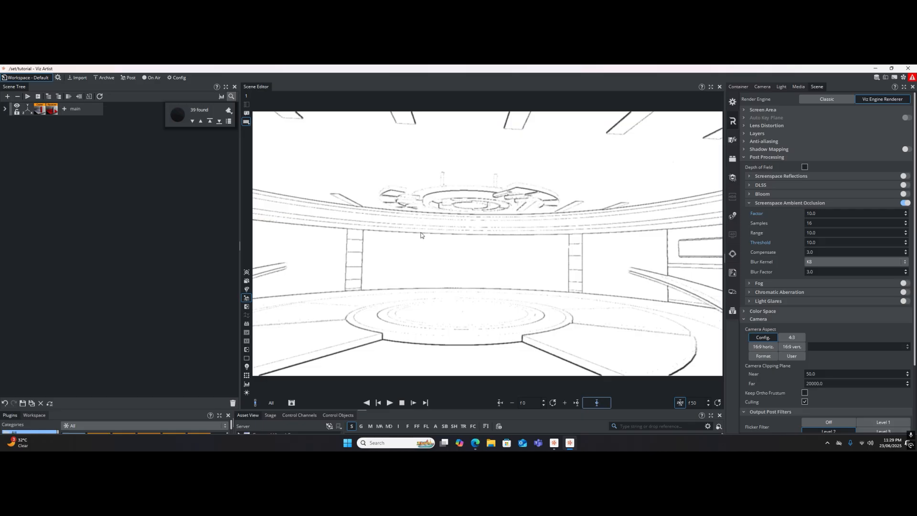
Collapse the Screenspace Ambient Occlusion settings, then switch the effect off and on to compare the scene
left_click(750, 203)
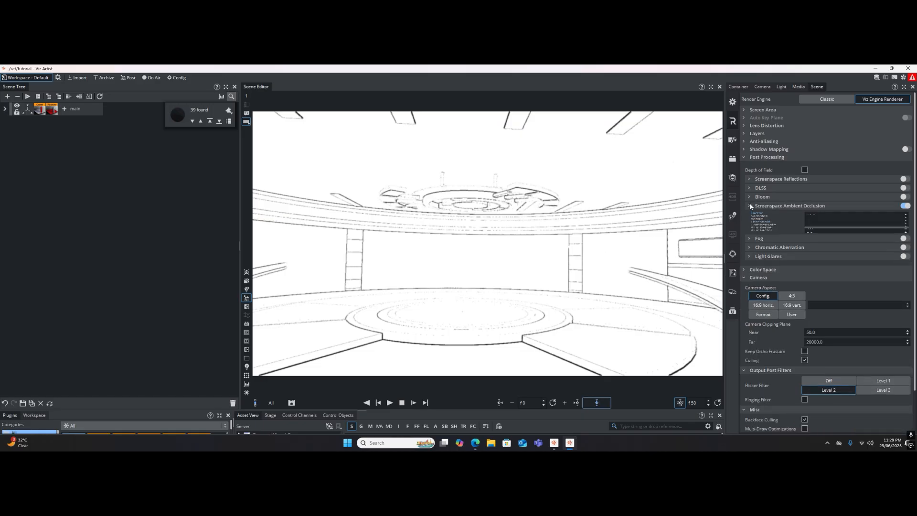
left_click(744, 158)
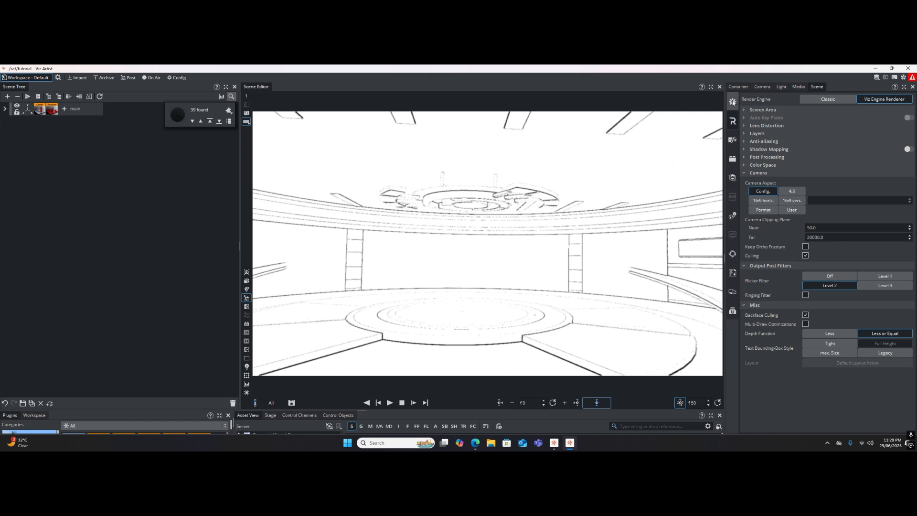
left_click(745, 158)
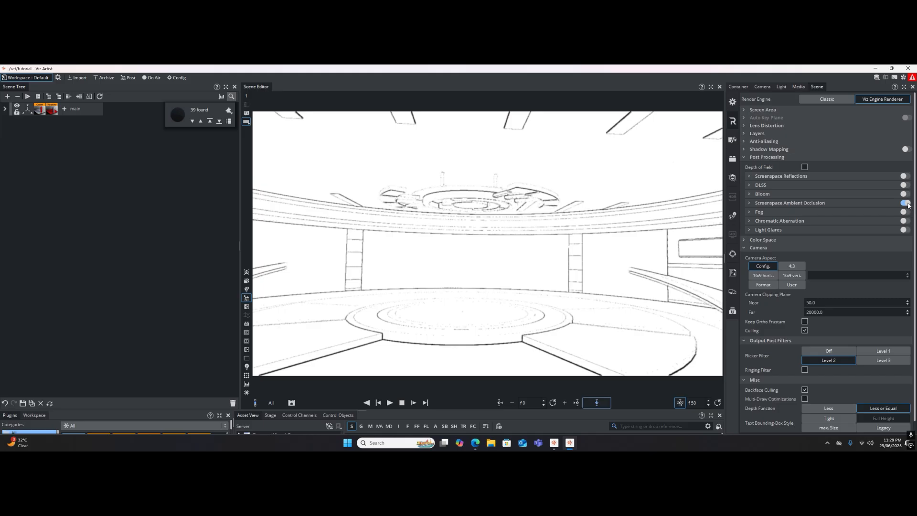
left_click(907, 203)
left_click(906, 204)
Add a PBR material to the studio's floor cylinder inside the main container and show the material's properties
left_click(5, 109)
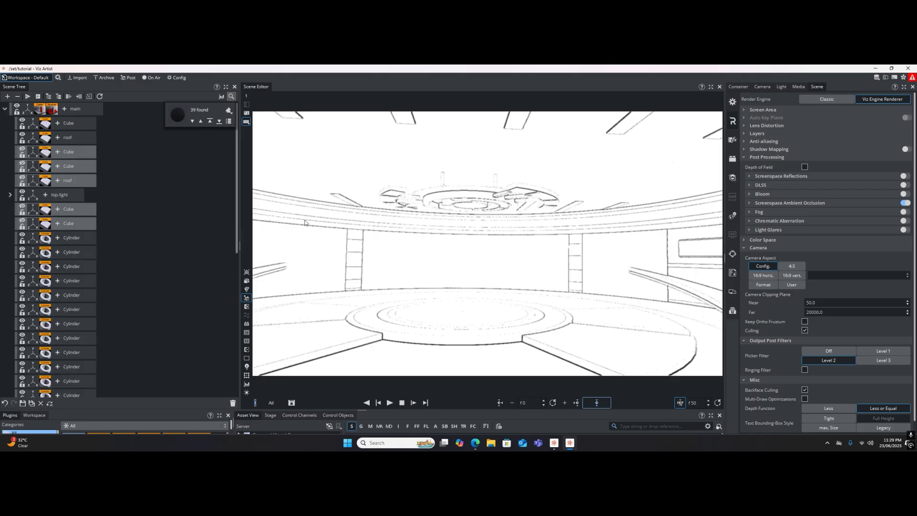
left_click(406, 359)
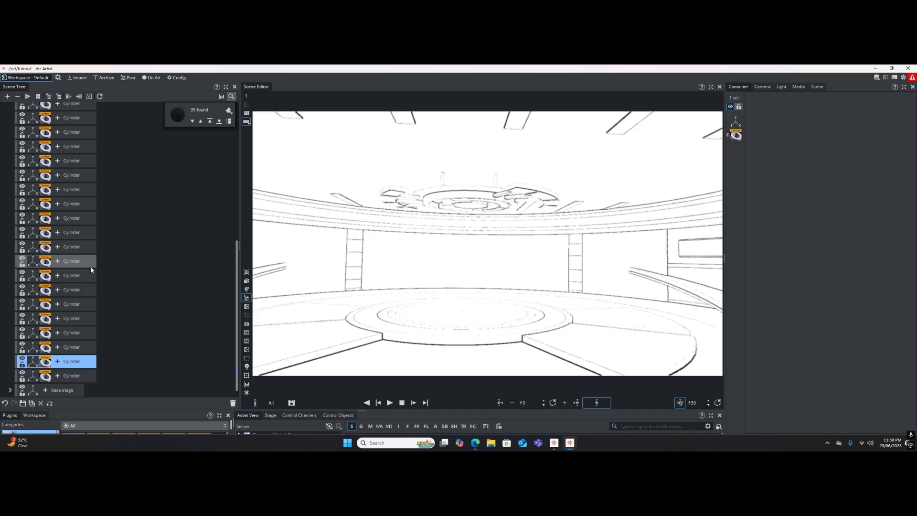
left_click(61, 362)
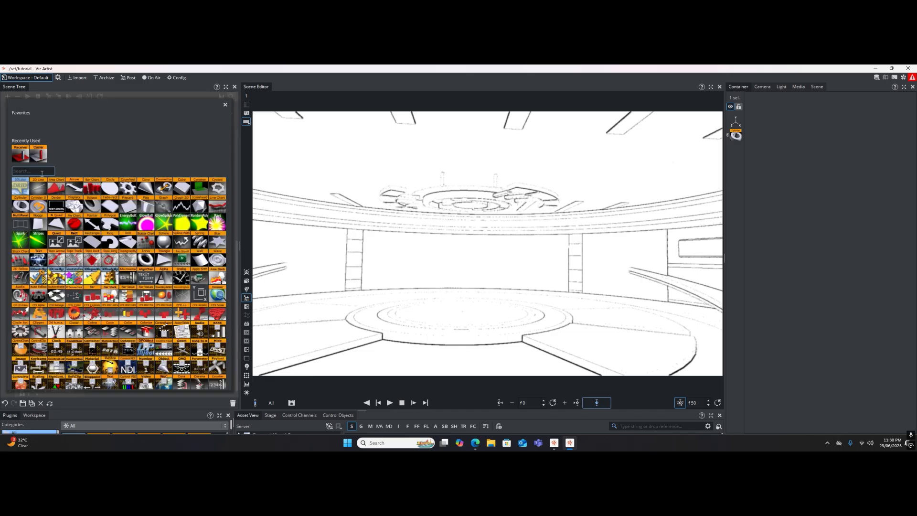
type("pbr")
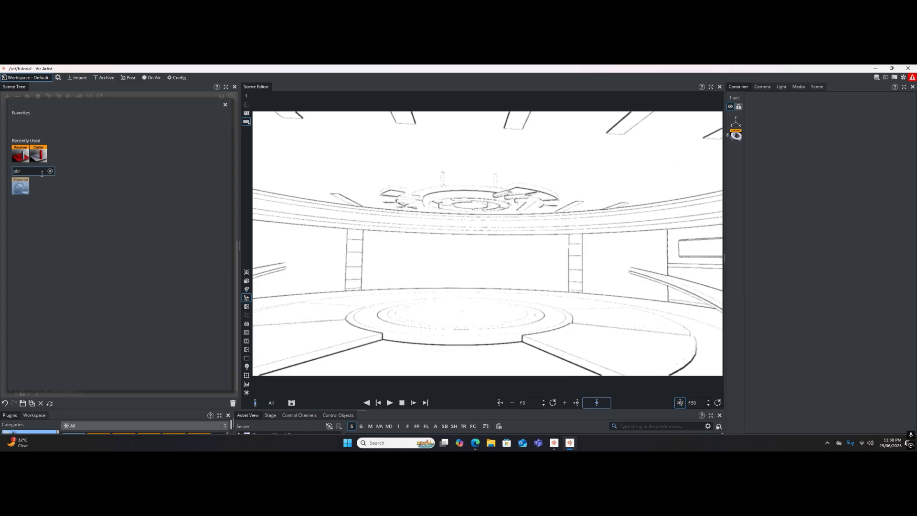
left_click(21, 186)
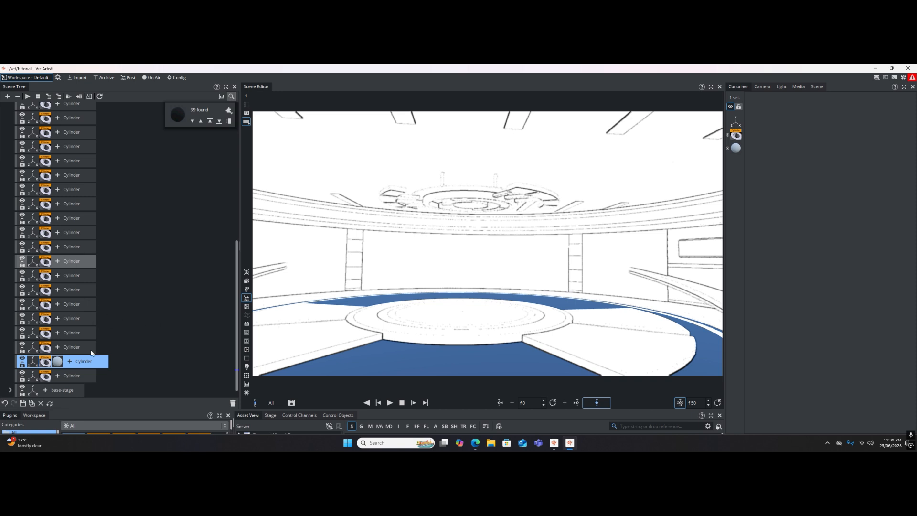
left_click(58, 363)
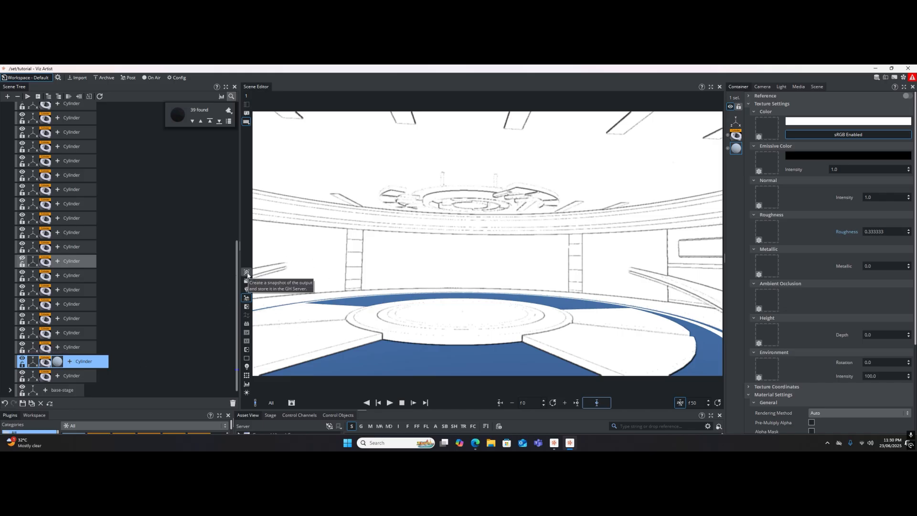
Compare the scene with advanced post-processing off and on, check the On Air preview, and return to the default workspace
left_click(247, 299)
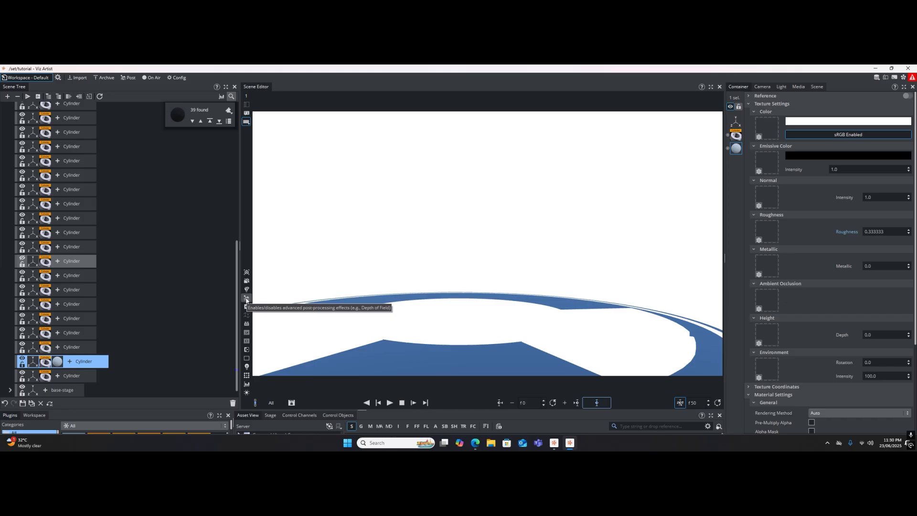
left_click(247, 299)
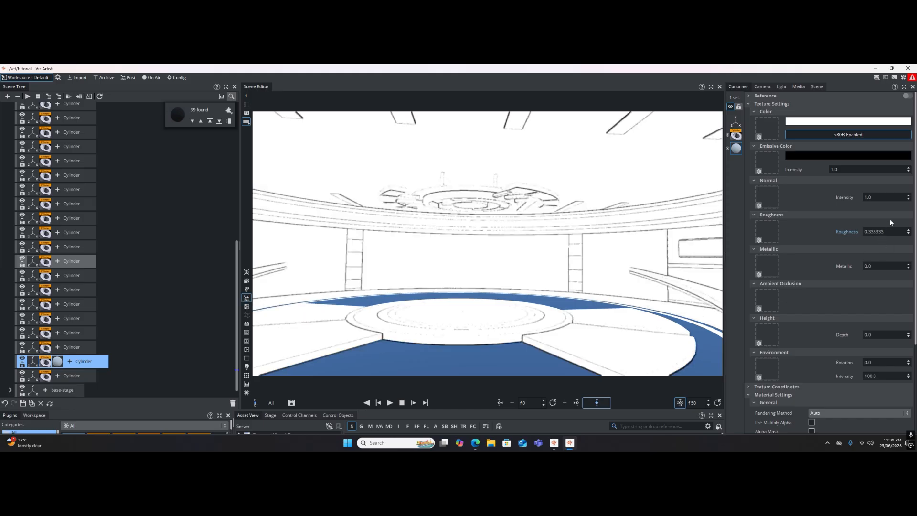
left_click(158, 79)
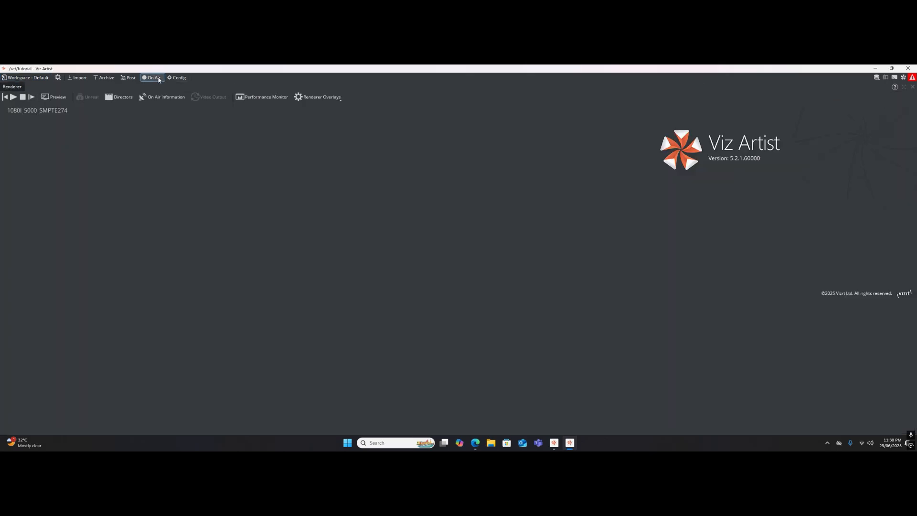
left_click(58, 98)
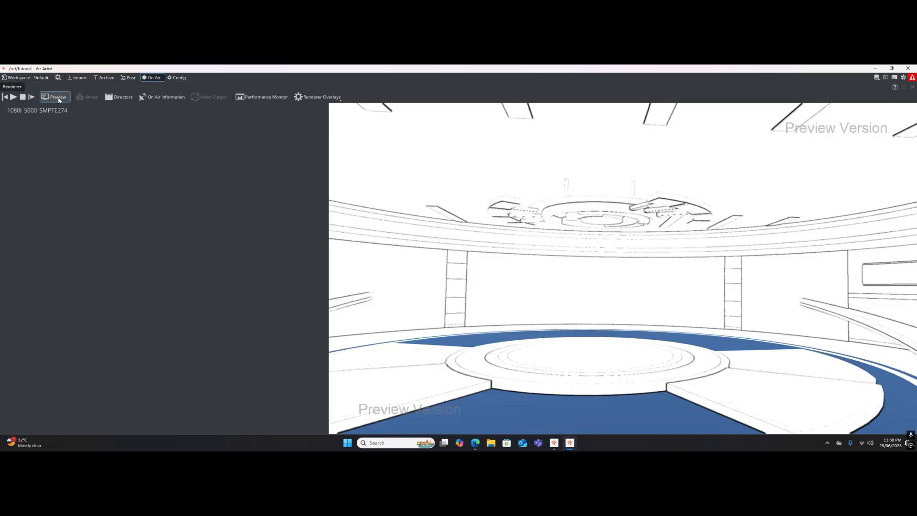
left_click(16, 79)
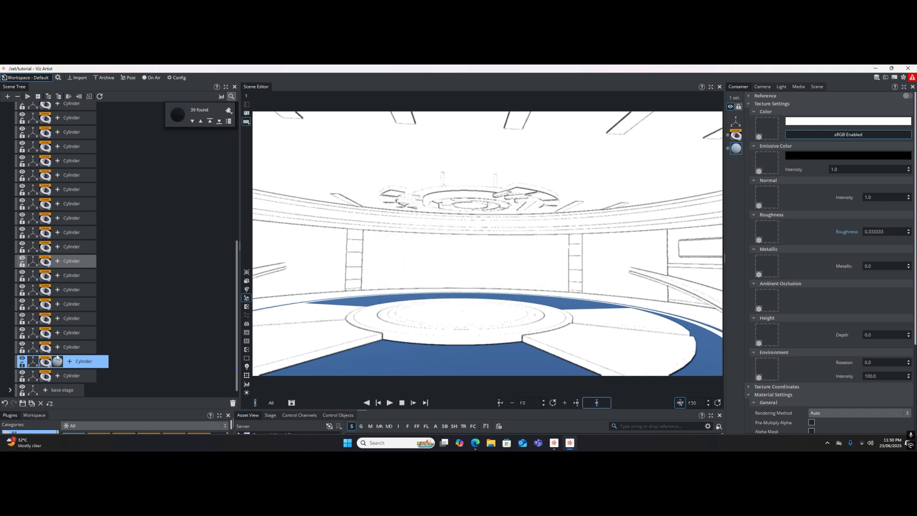
Change the floor material's base color to a near-black dark grey
left_click(862, 122)
left_click(855, 187)
mouse_move(858, 187)
left_mouse_down()
mouse_move(813, 187)
mouse_move(866, 181)
mouse_move(855, 185)
left_mouse_up()
left_click(846, 111)
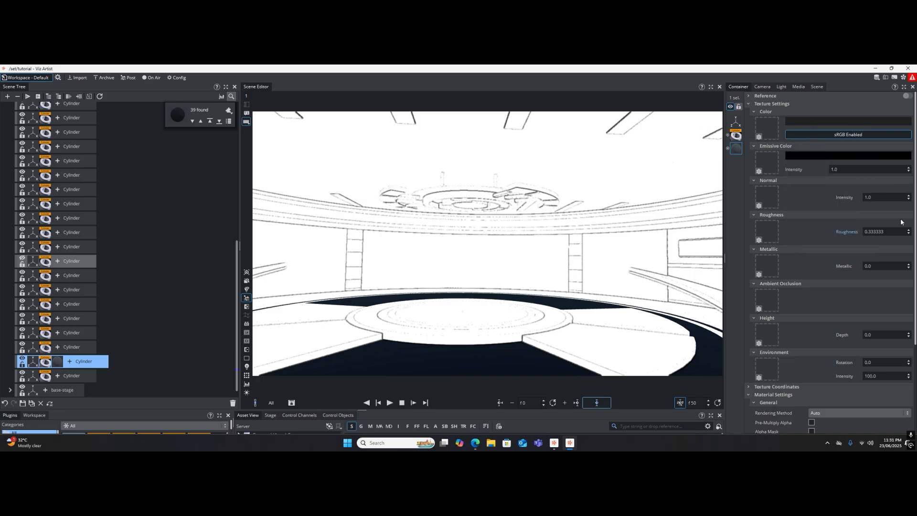
Set the floor material's metallic value to 1.0 and roughness to 0.295, then collapse its Material Settings
left_click(874, 267)
type("2")
key("Return")
left_click(916, 263)
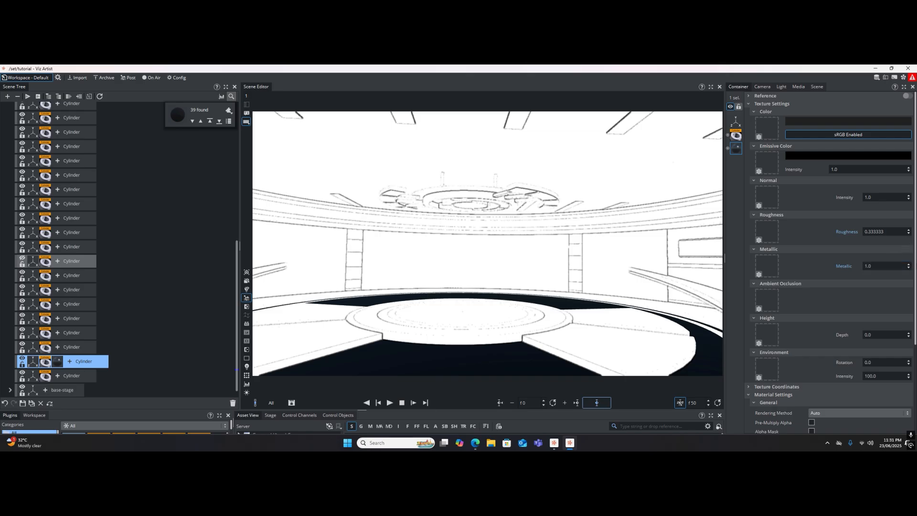
left_click(880, 231)
left_click_drag(878, 231, 915, 337)
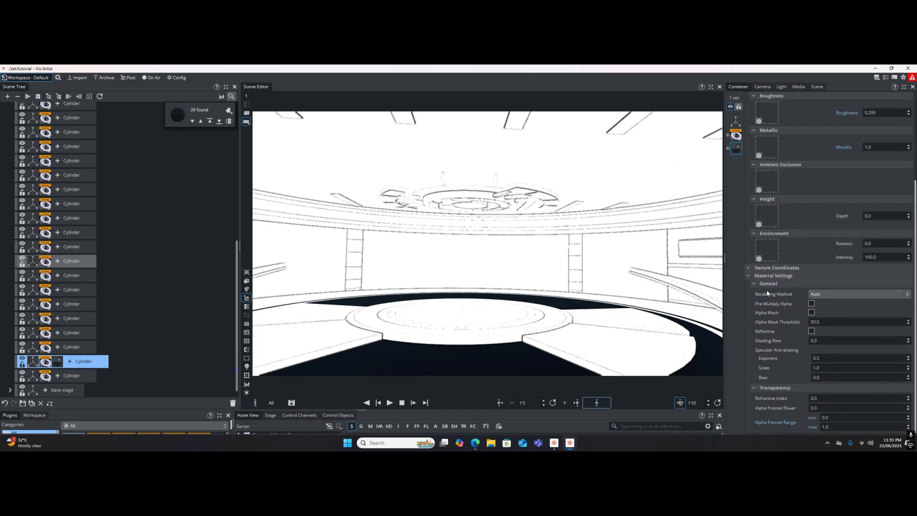
left_click(748, 276)
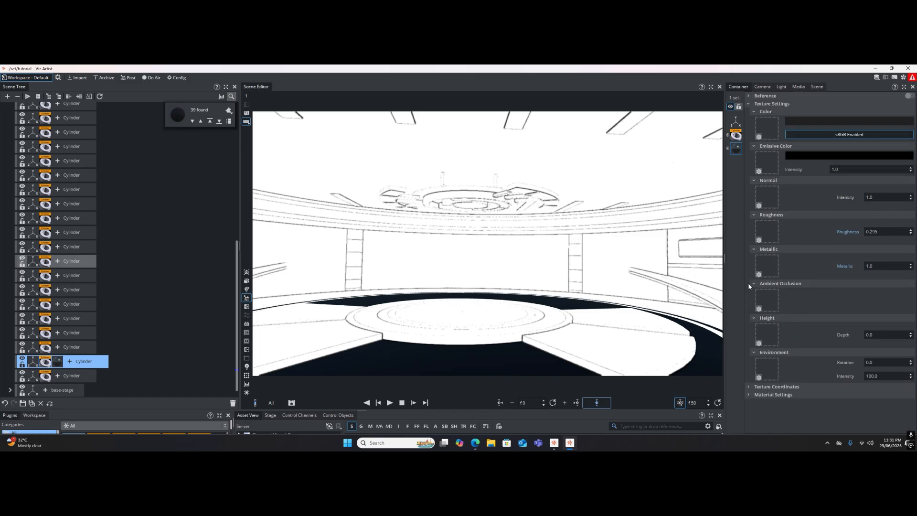
Turn on Screenspace Reflections in the scene's Post Processing settings and expand its options
left_click(817, 88)
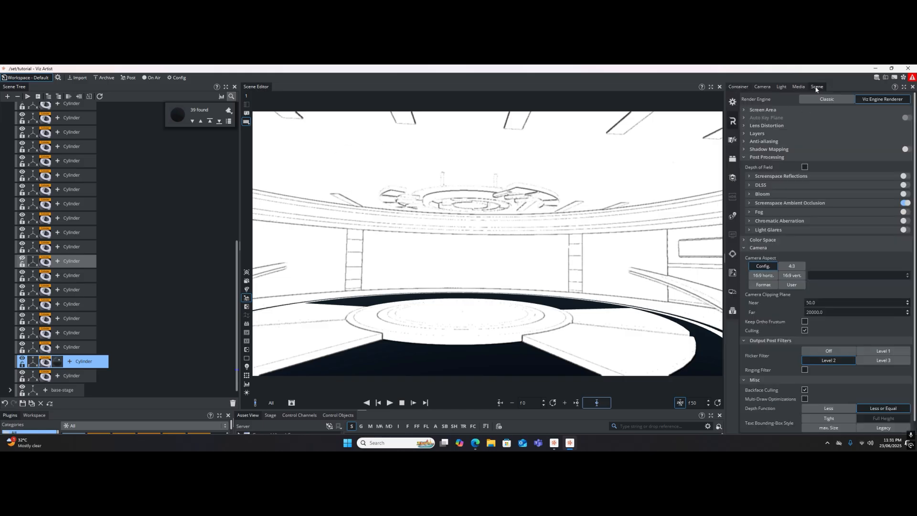
left_click(744, 157)
left_click(744, 158)
left_click(905, 176)
left_click(749, 176)
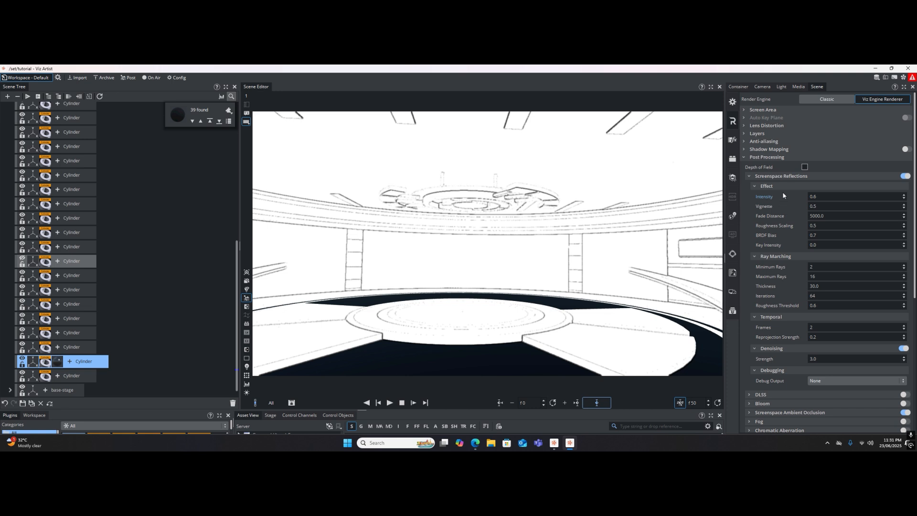
Enable the Reflective option in the floor material's general Material Settings
left_click(57, 363)
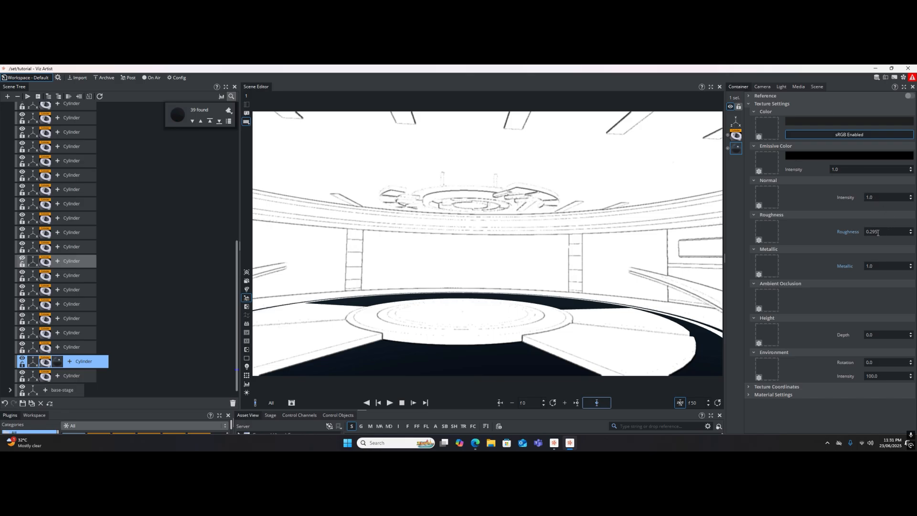
left_click(749, 396)
scroll(834, 379, "down", 7)
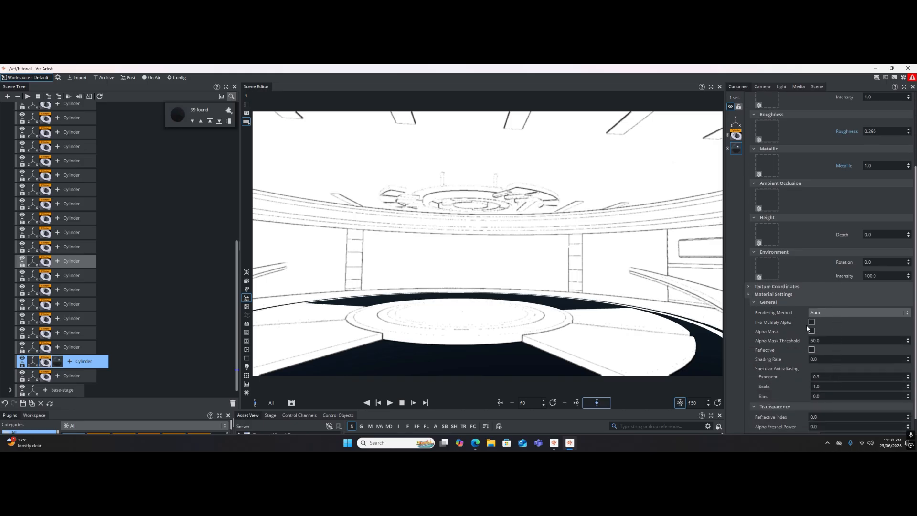
left_click(812, 350)
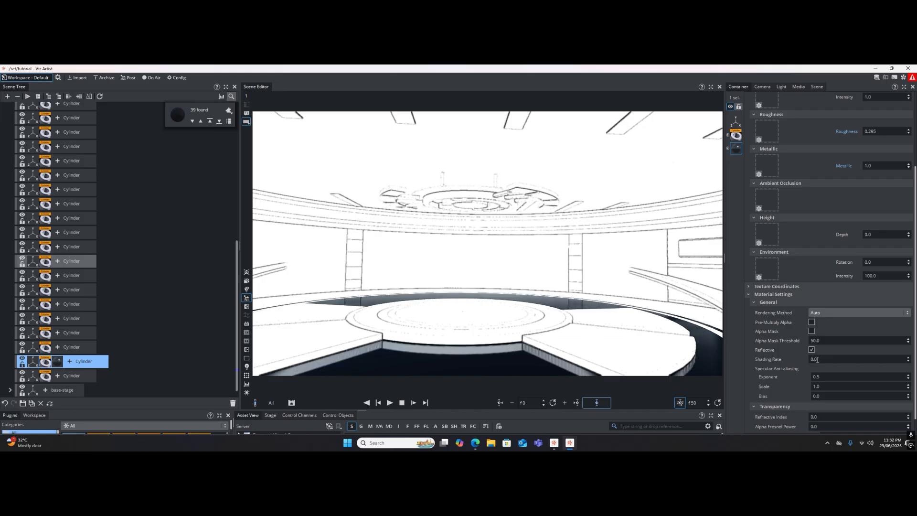
Set the floor material's specular anti-aliasing exponent to 3.87 and its alpha mask threshold to 100
left_click_drag(824, 377, 863, 364)
left_click_drag(820, 341, 792, 341)
left_click_drag(696, 341, 831, 338)
Set the floor material's roughness to 0.726, keep metallic at 1.0, and save the scene
scroll(830, 291, "up", 3)
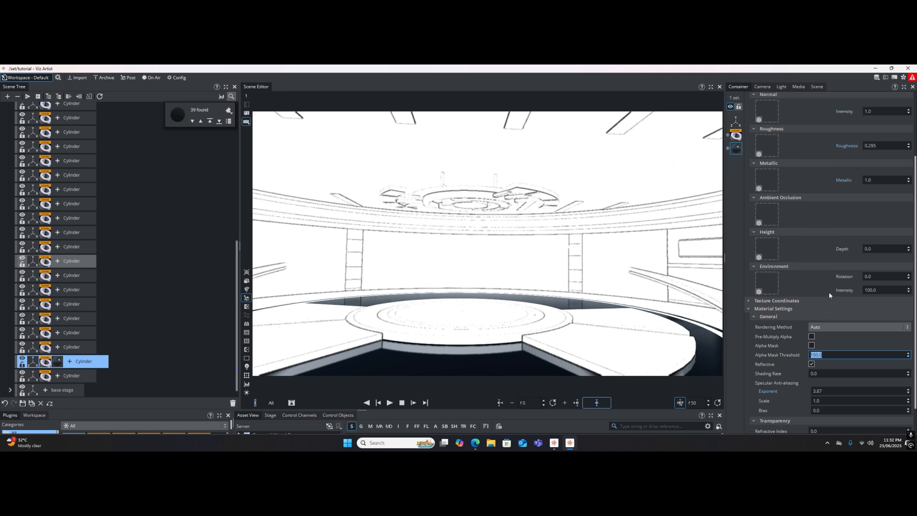
mouse_move(873, 173)
left_mouse_down()
mouse_move(910, 174)
mouse_move(848, 175)
mouse_move(899, 175)
mouse_move(858, 177)
left_mouse_up()
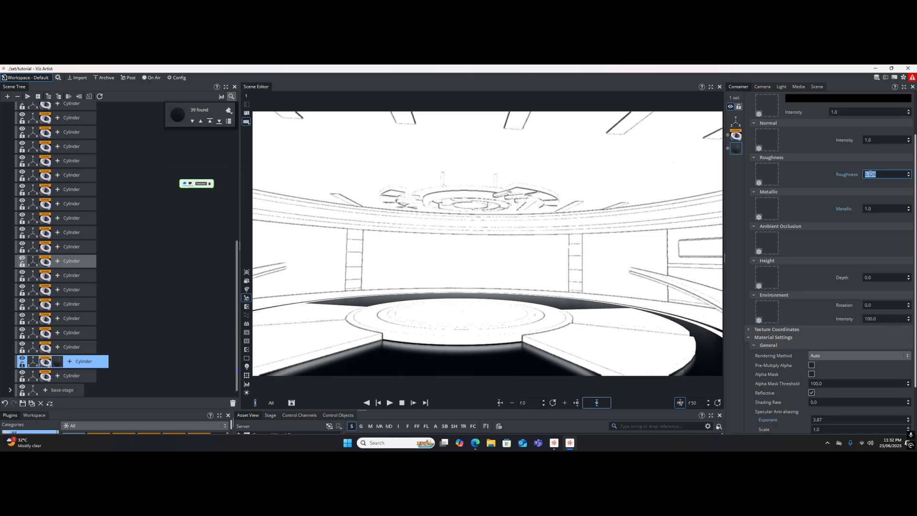
left_click(869, 208)
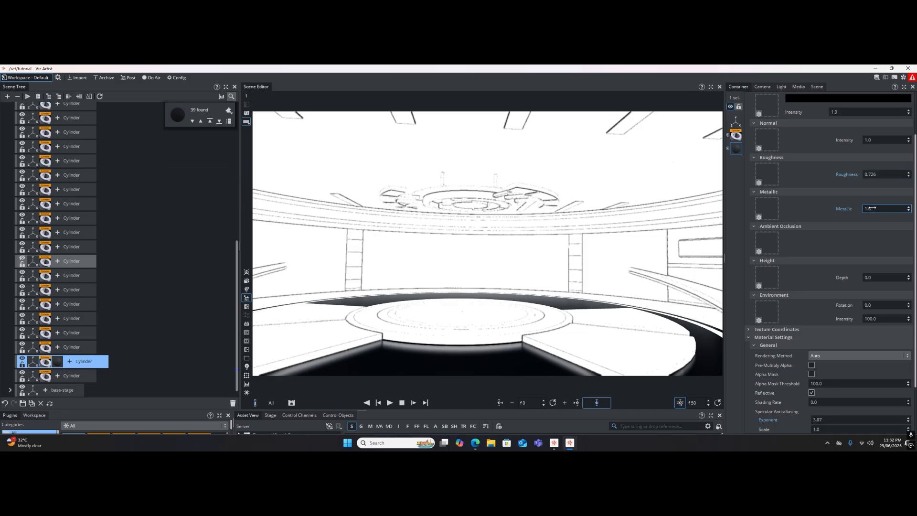
left_click_drag(886, 208, 865, 209)
type("1")
key("Return")
left_click(22, 403)
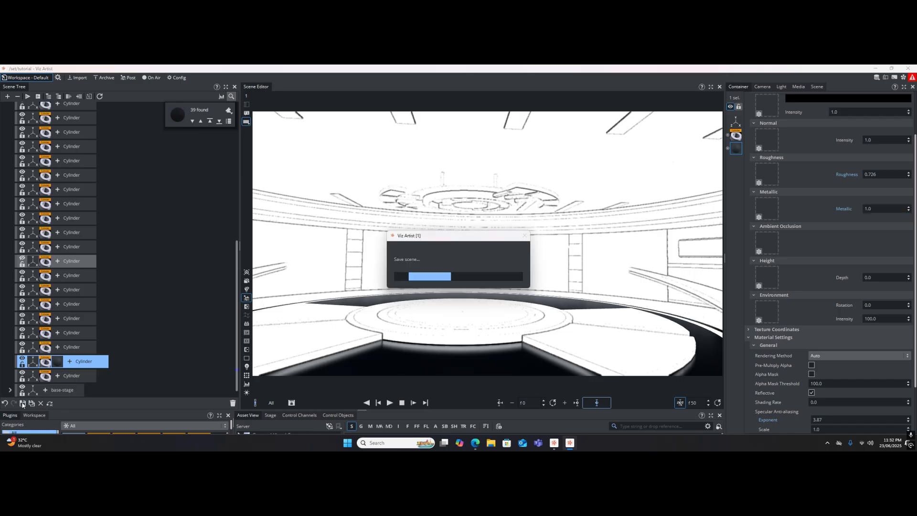
Add a PBR material to the base-stage cylinder that forms the trim of the left-hand stage platform
left_click(330, 341)
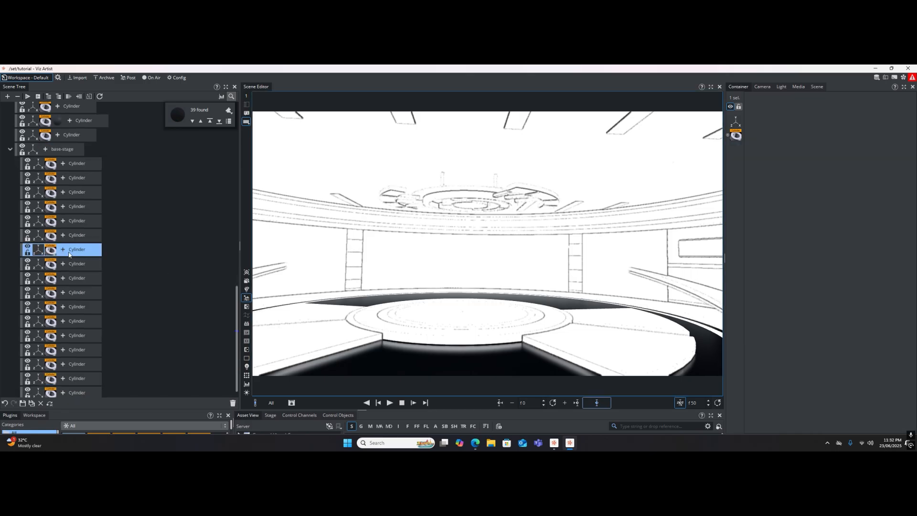
left_click(313, 357)
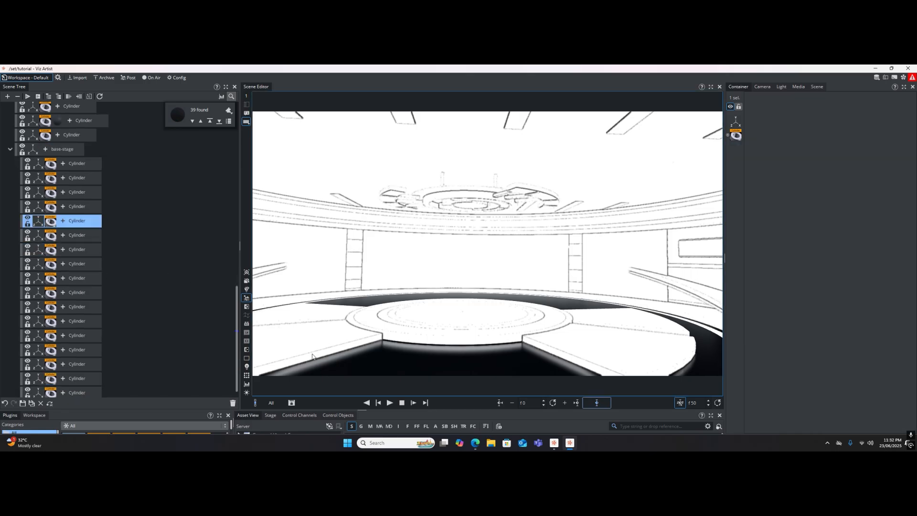
left_click(62, 221)
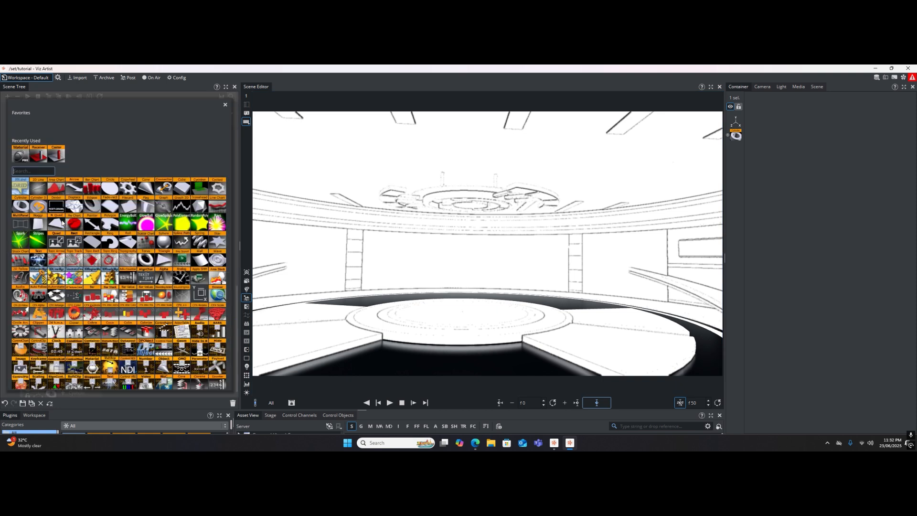
left_click(19, 159)
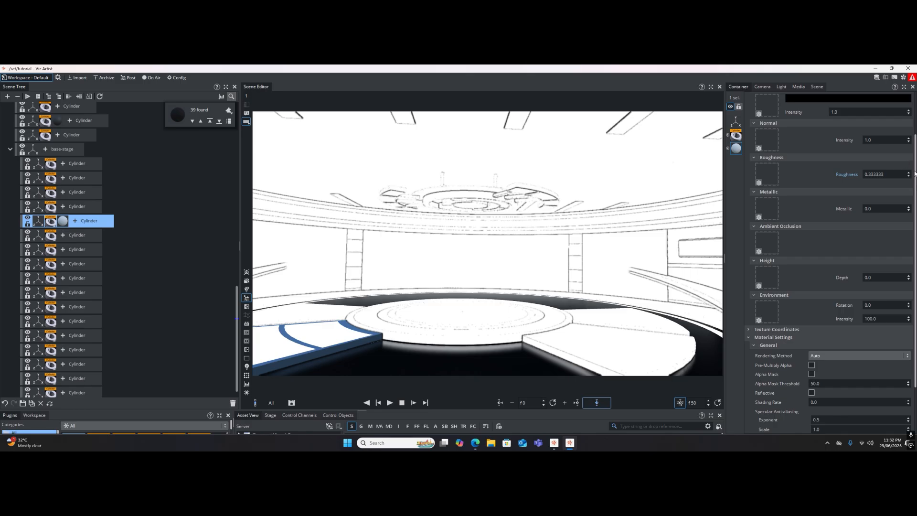
Set the platform trim material's base color to a dark teal blue with hue 193, saturation 196 and value 131
scroll(913, 173, "up", 3)
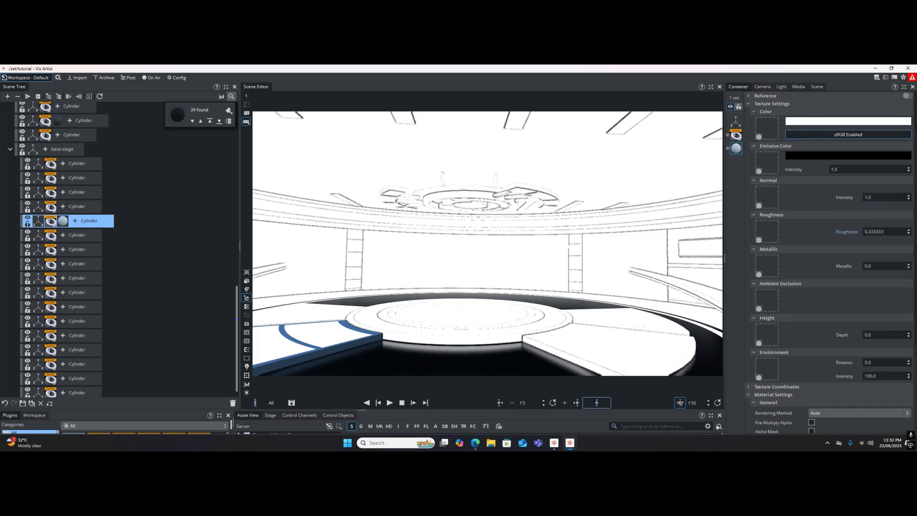
left_click(831, 122)
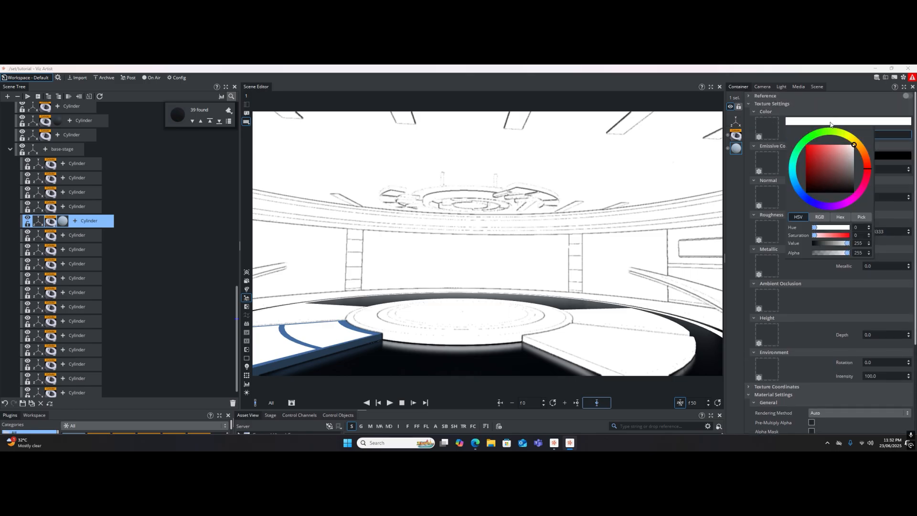
left_click(792, 180)
left_click_drag(837, 162, 817, 168)
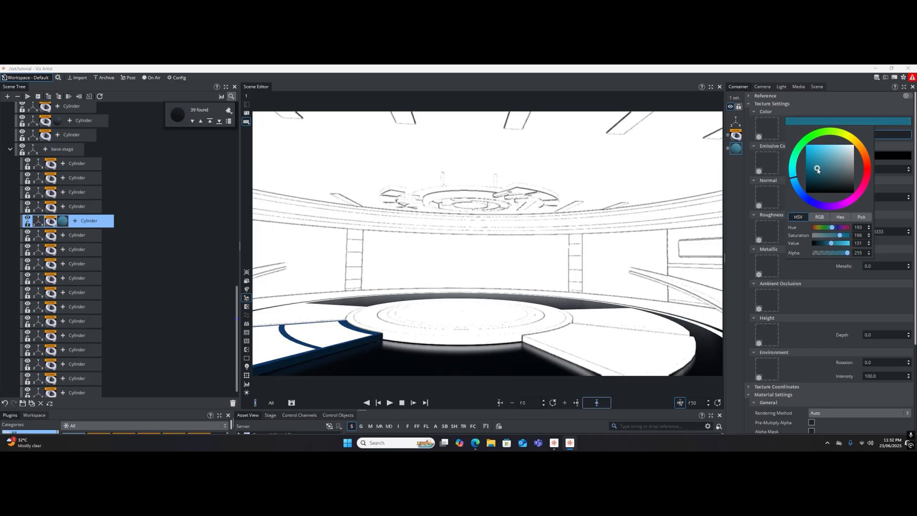
left_click(818, 272)
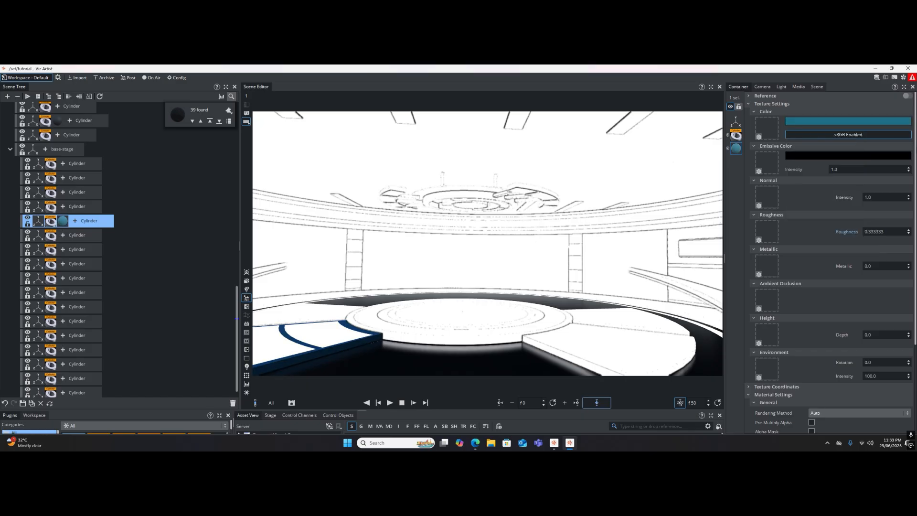
Make the left platform's trim material reflective and set its roughness to 1.0
scroll(913, 229, "down", 5)
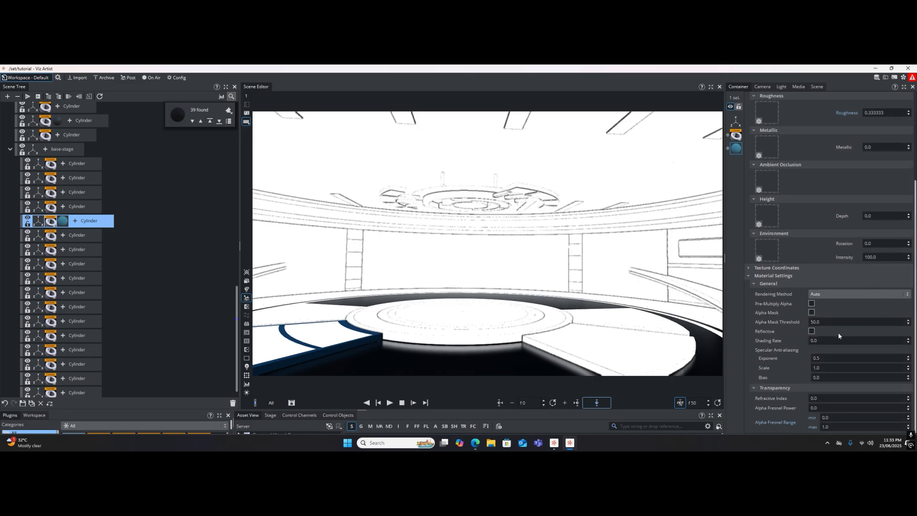
left_click(812, 331)
left_click_drag(875, 114, 913, 121)
Add a PBR material to the base-stage cylinder that forms the inner front panel of the left-hand platform
left_click(333, 333)
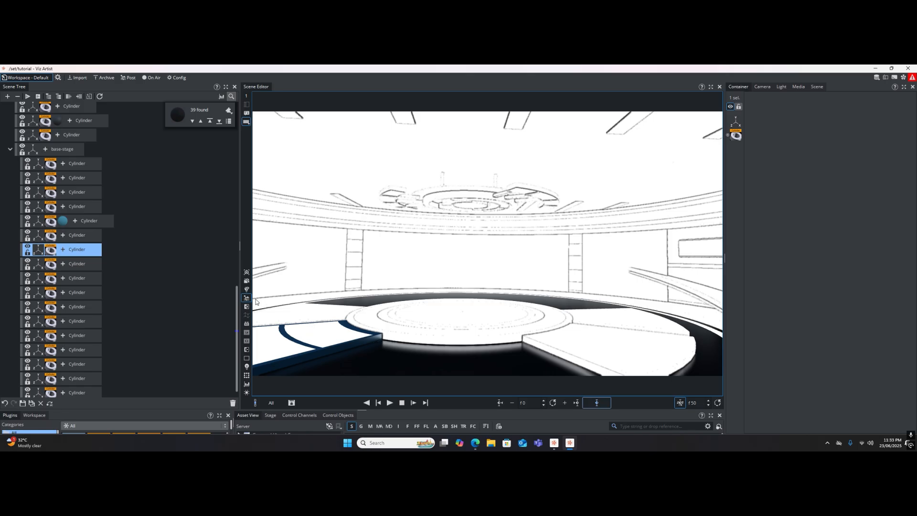
left_click(63, 248)
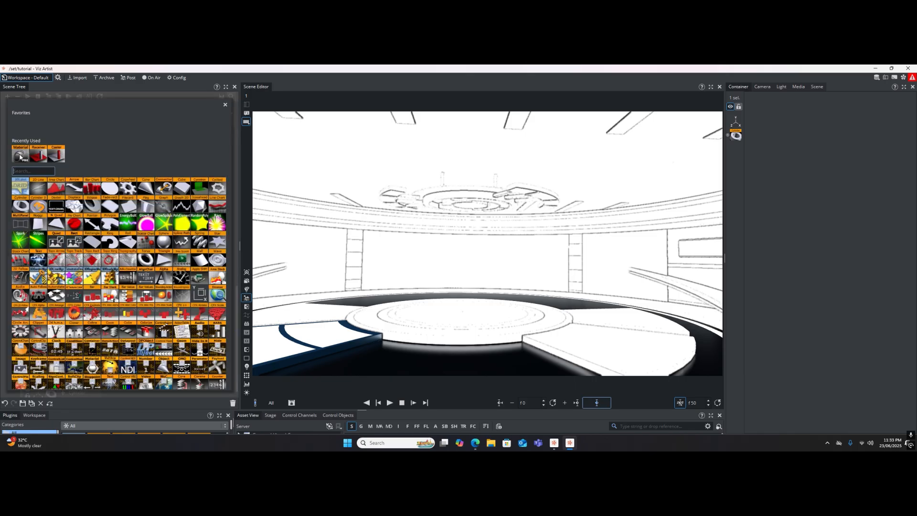
left_click(20, 155)
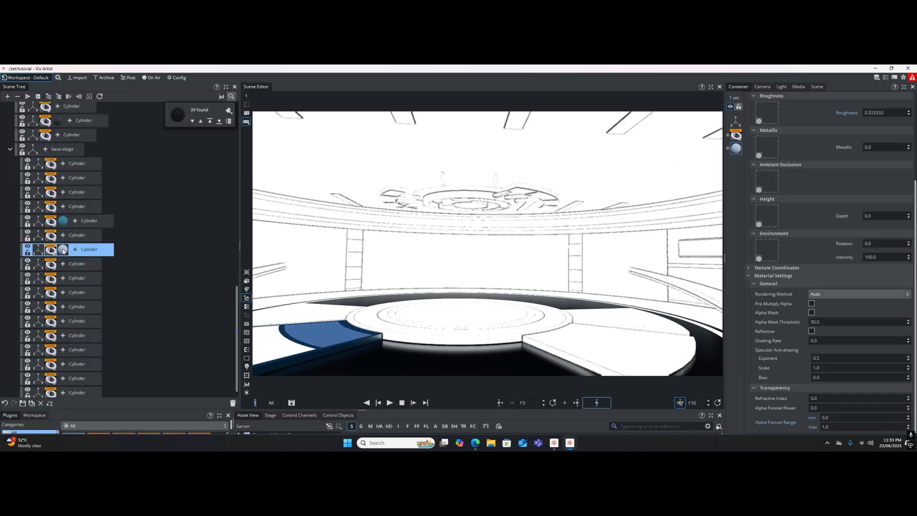
Set the panel material's emissive color to bright cyan with hue 177, saturation 255 and value 255
left_click_drag(915, 204, 915, 114)
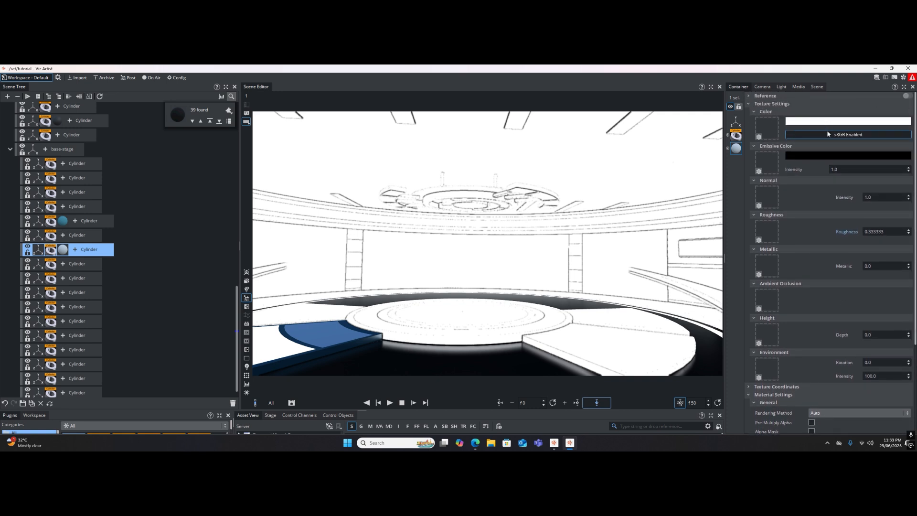
left_click(823, 156)
left_click(786, 211)
left_click(824, 157)
left_click(792, 207)
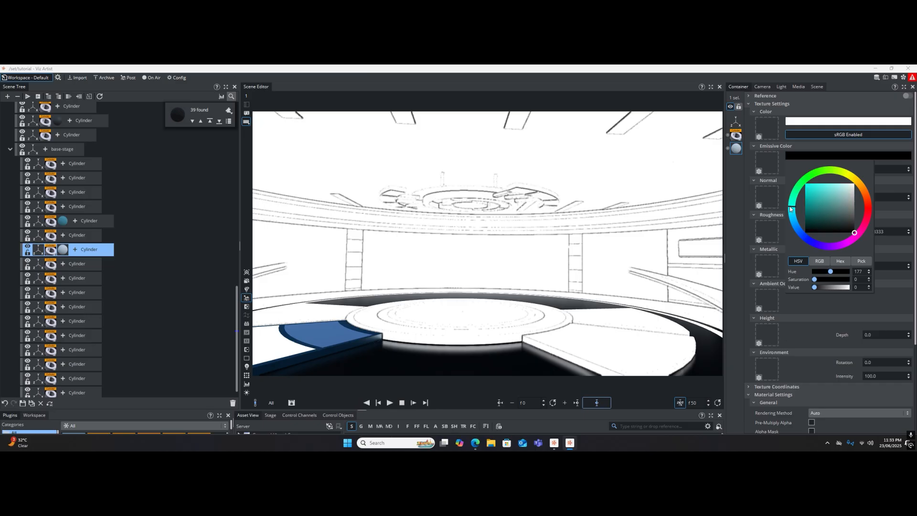
left_click(806, 187)
left_click_drag(805, 187, 798, 180)
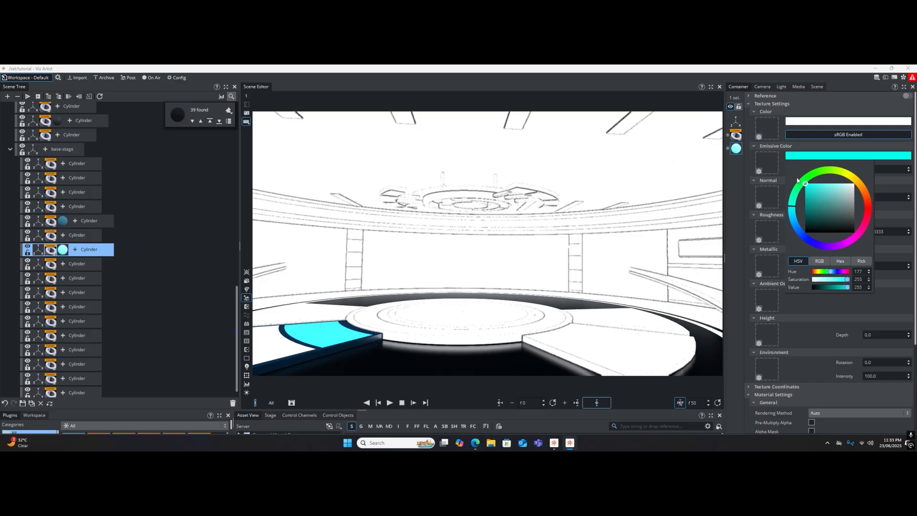
left_click(829, 158)
left_click_drag(914, 245, 914, 323)
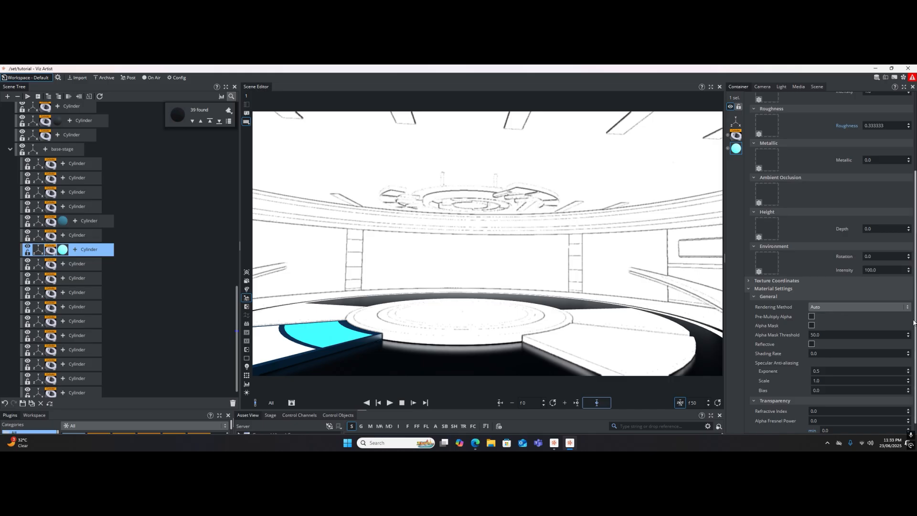
Enable Bloom in the scene's post-processing settings for the Viz Engine Renderer
left_click(818, 87)
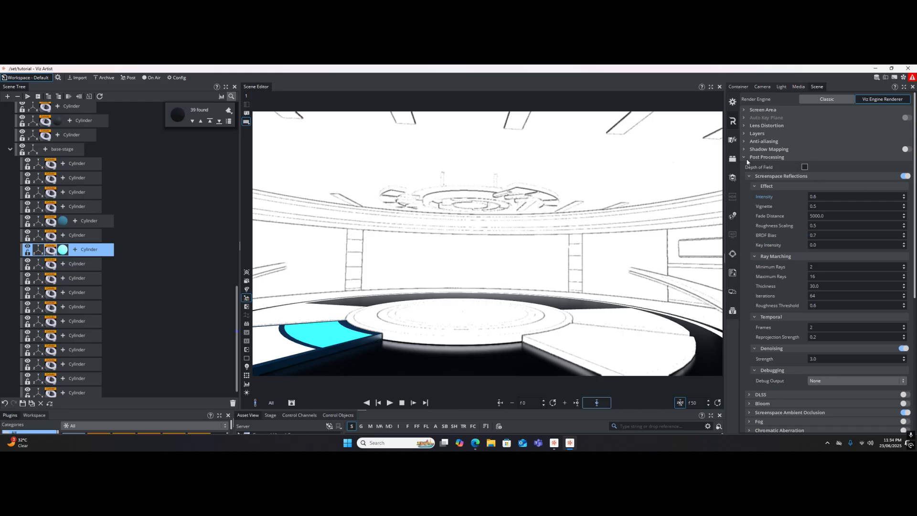
left_click(748, 176)
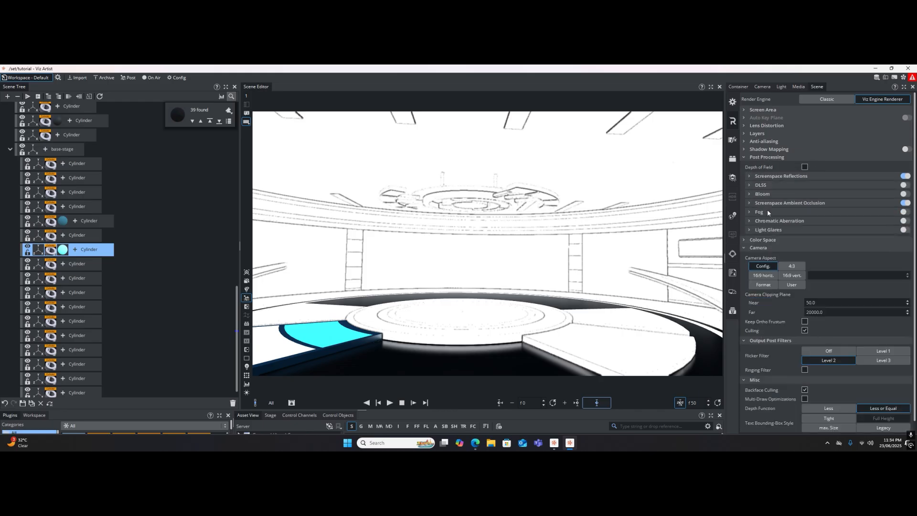
left_click(906, 195)
left_click(905, 195)
left_click(905, 194)
left_click(906, 195)
left_click(906, 195)
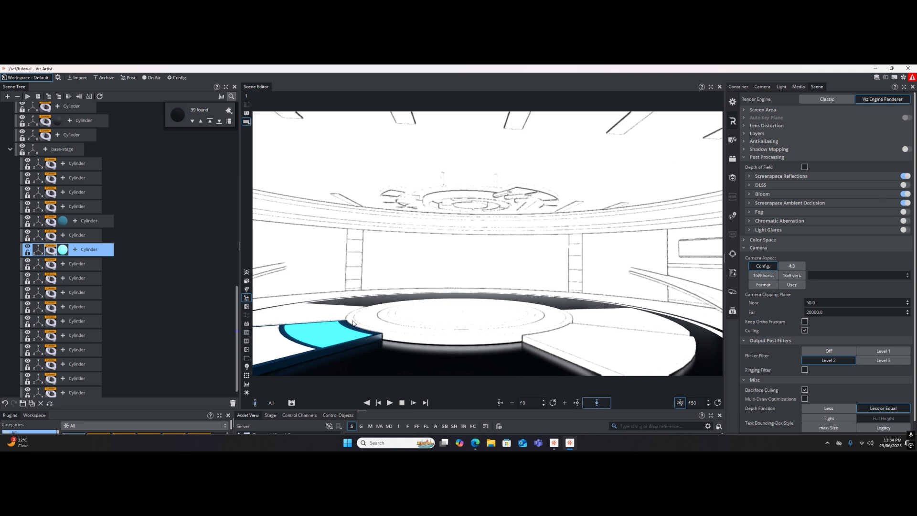
Copy the cyan emissive material onto the left platform's outer front panel and all four panels of the right platform
left_click_drag(62, 250, 279, 343)
left_click_drag(63, 235, 577, 343)
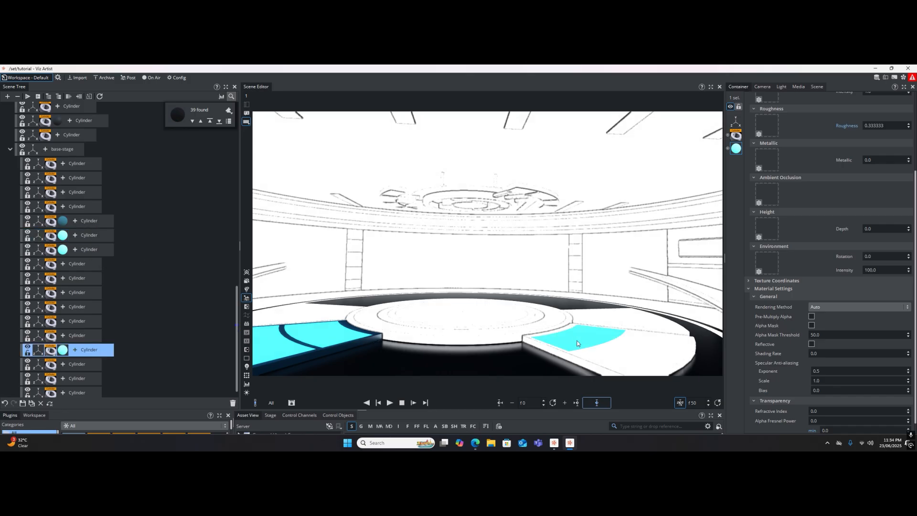
left_click_drag(62, 350, 646, 352)
left_click_drag(64, 340, 592, 316)
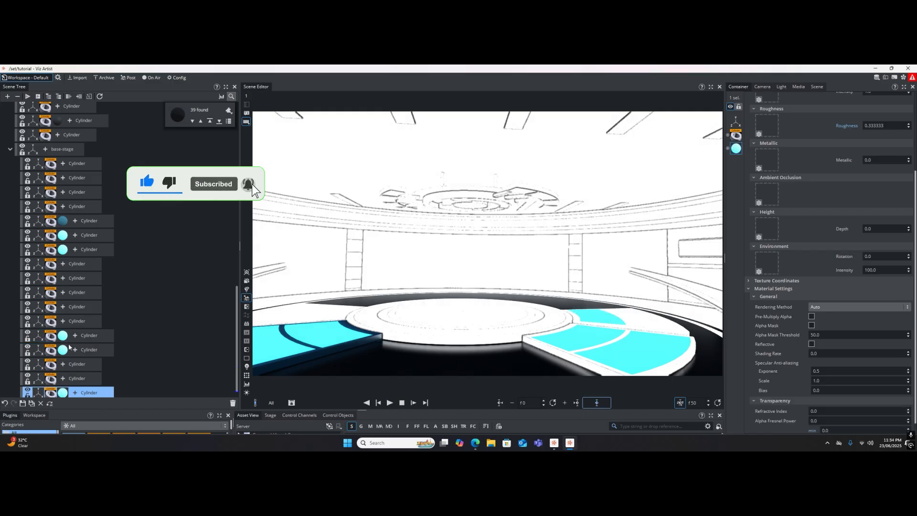
left_click_drag(64, 393, 646, 319)
Copy the dark floor material onto the base-stage cylinder that forms the side of the round center stage
left_click(413, 341)
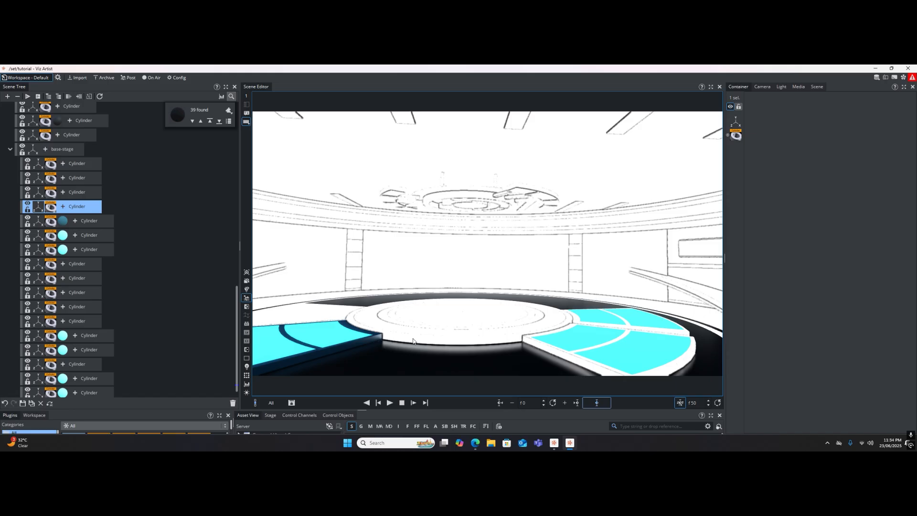
left_click(437, 360)
left_click_drag(58, 249, 404, 339)
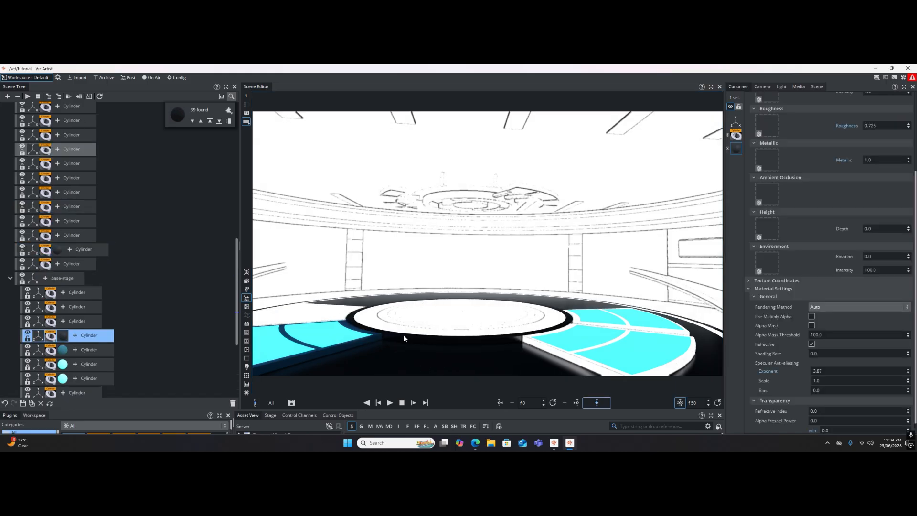
Copy the cyan emissive material onto the two rear panels of the left-hand platform
left_click(339, 318)
left_click_drag(63, 247, 334, 316)
left_click_drag(63, 290, 287, 311)
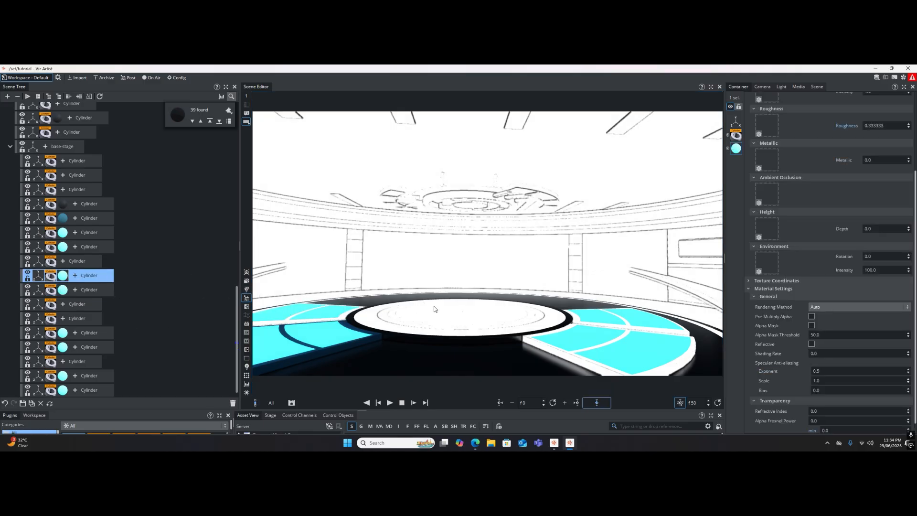
Copy the teal trim material onto the left platform's rear trim and the front and rear trims of the right platform
left_click(335, 321)
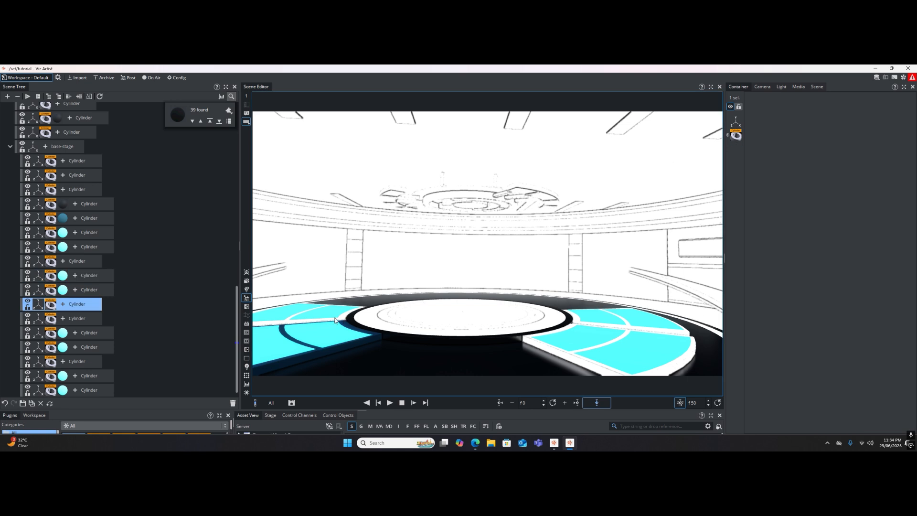
left_click(361, 346)
left_click_drag(63, 218, 353, 318)
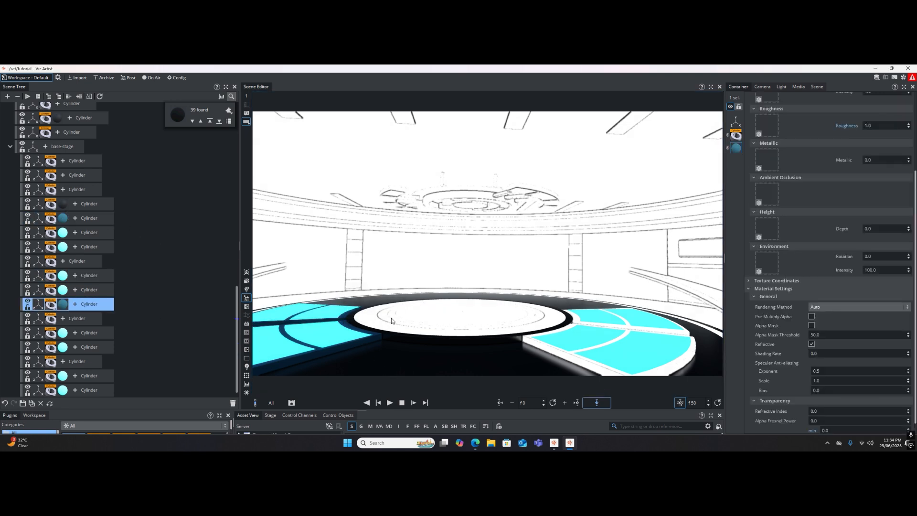
left_click_drag(67, 306, 545, 341)
left_click_drag(69, 316, 672, 334)
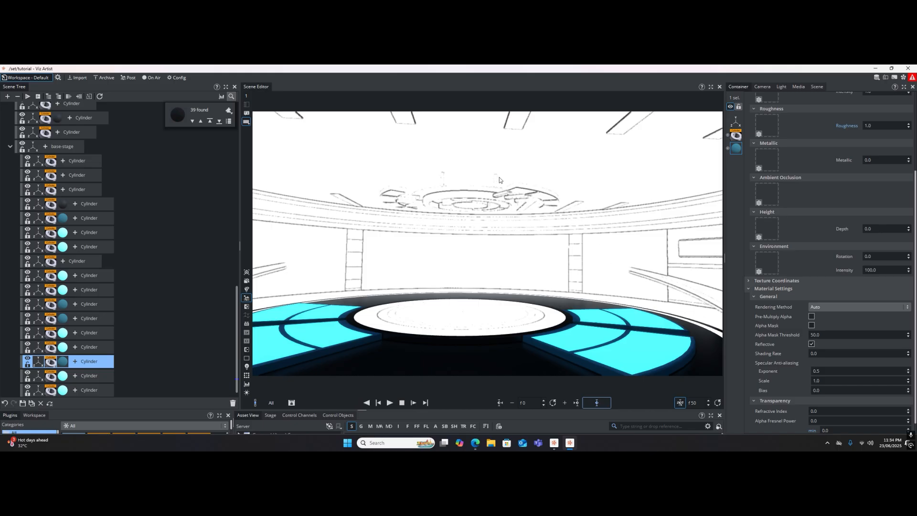
Copy the dark floor material onto the roof and set the roof material's roughness to 0.628
left_click(458, 163)
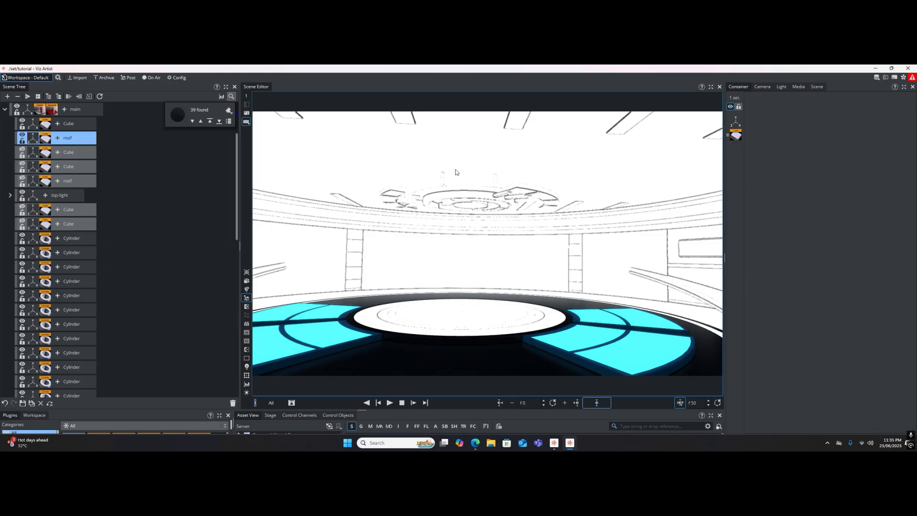
left_click(443, 351)
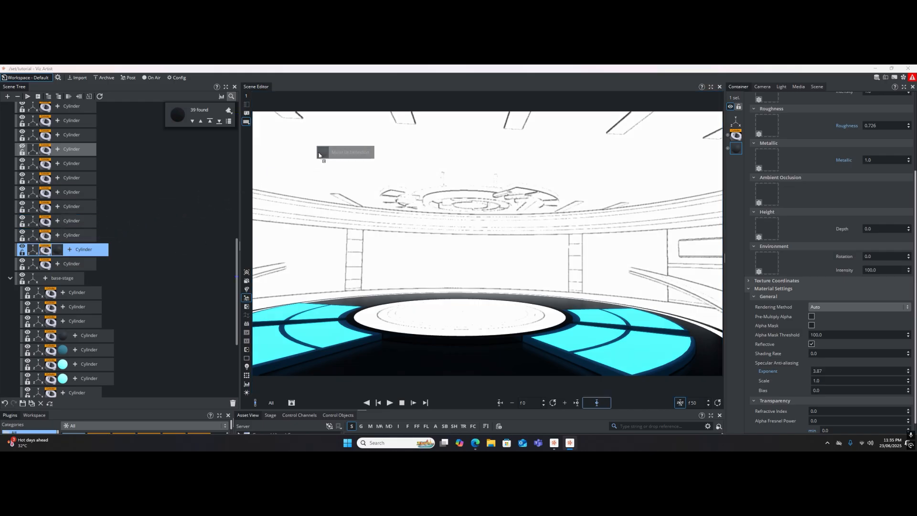
left_click(319, 152)
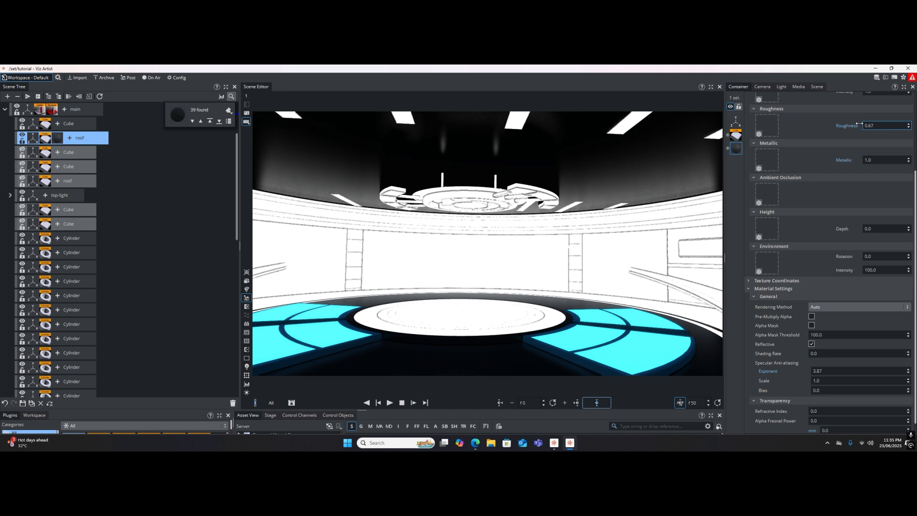
left_click_drag(845, 125, 788, 141)
Copy the cyan emissive material onto a ring of the round ceiling fixture and change its emissive color to white
left_click(443, 198)
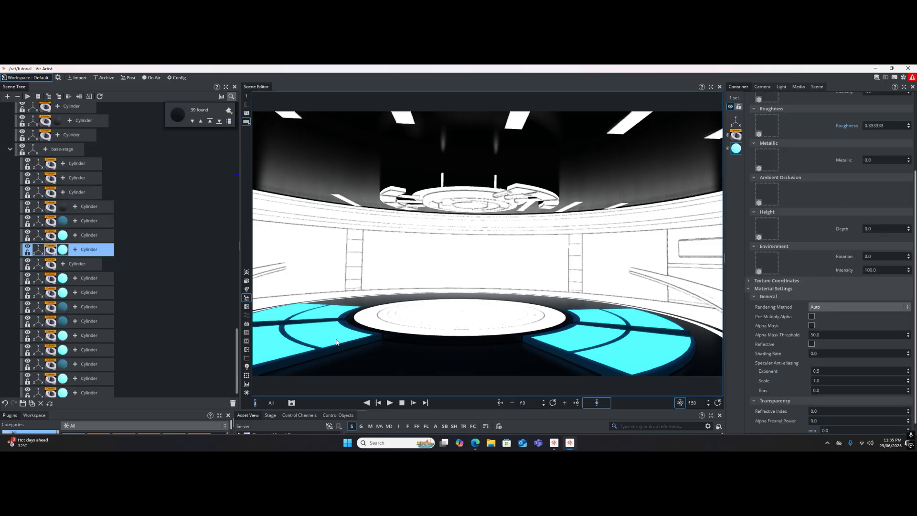
left_click(431, 202)
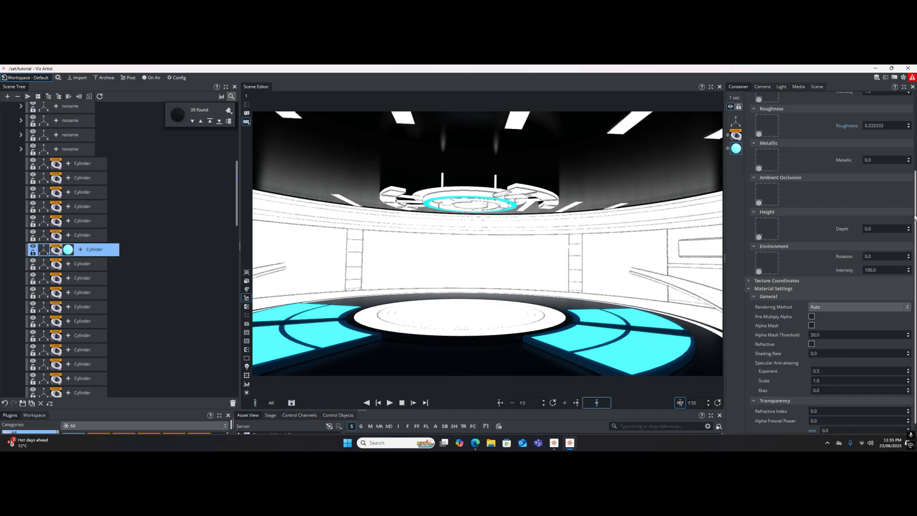
scroll(907, 217, "up", 3)
left_click(811, 157)
left_click_drag(830, 195, 862, 180)
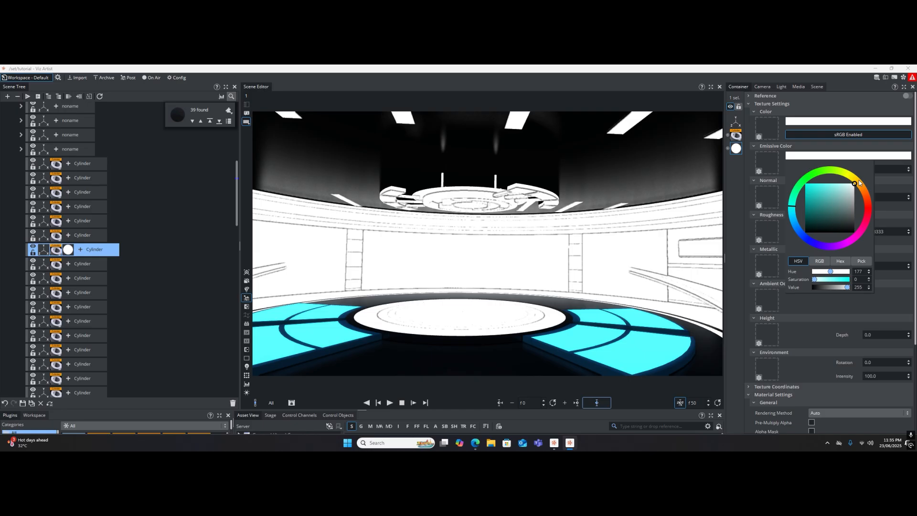
Copy the platform's teal trim material onto two top_midlight cylinders of the round ceiling fixture, saving the scene between them
left_click(445, 195)
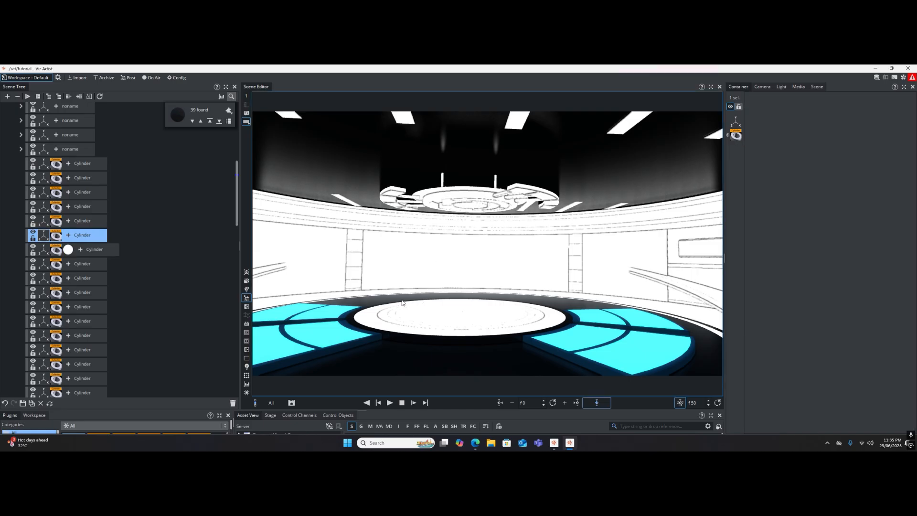
left_click(370, 340)
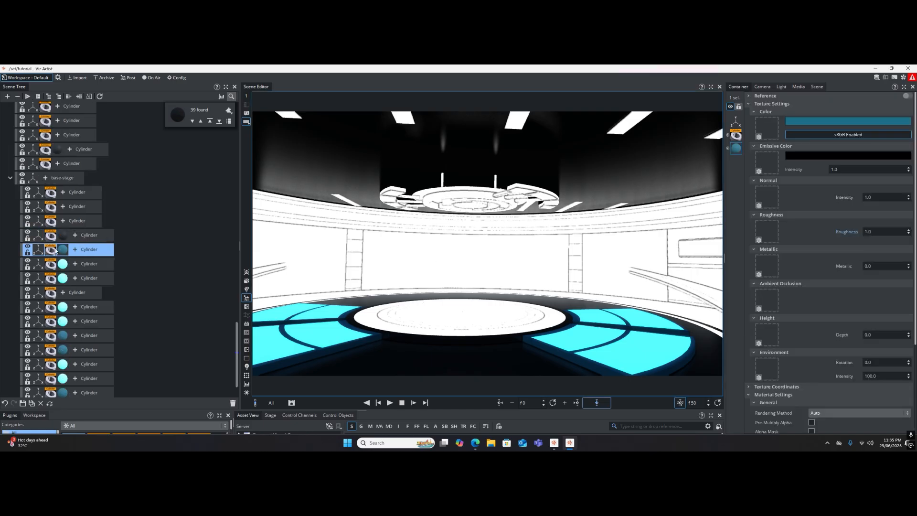
left_click(496, 199)
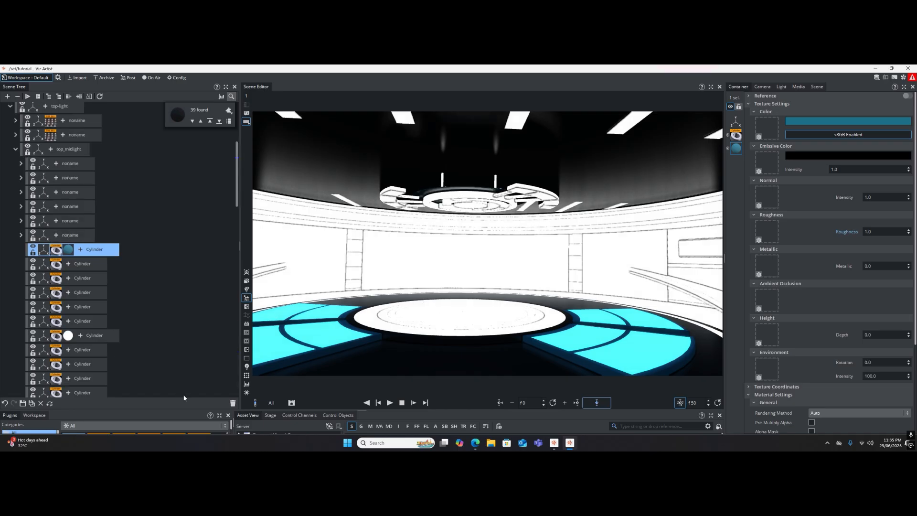
left_click(22, 403)
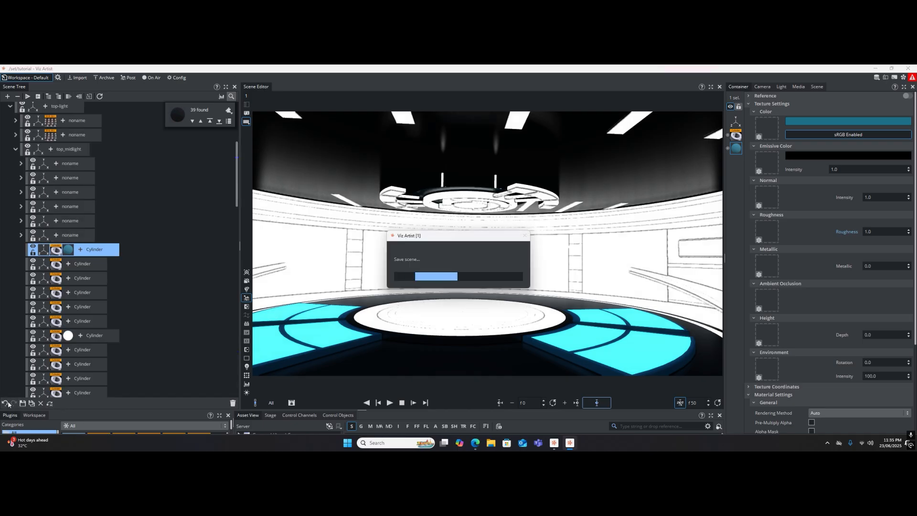
left_click(460, 197)
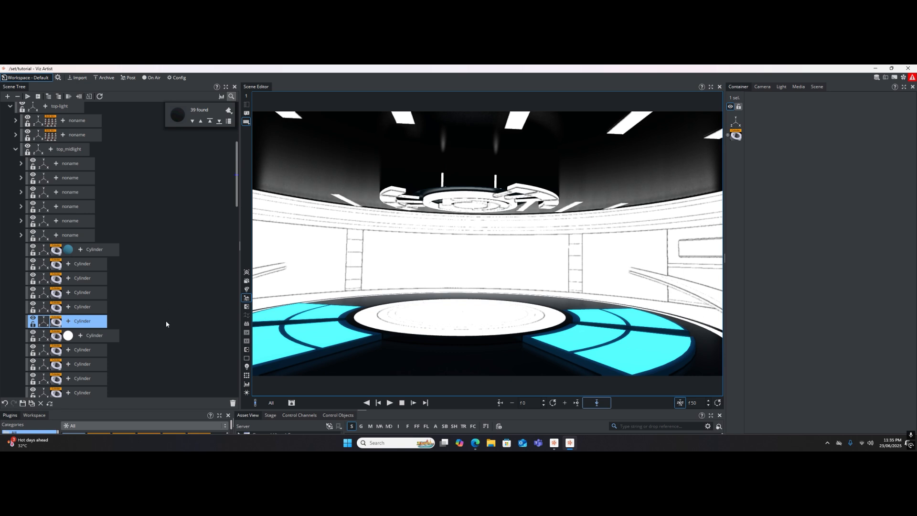
left_click_drag(68, 249, 82, 321)
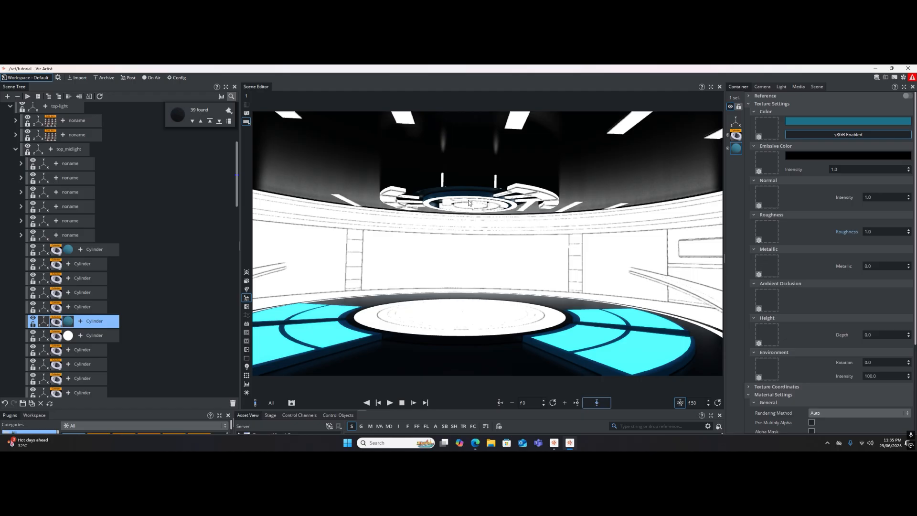
Copy the dark floor material onto the outer floor ring cylinder and the roof's material onto the main Cube above the roof container
middle_click_drag(490, 212, 586, 348)
left_click(586, 349)
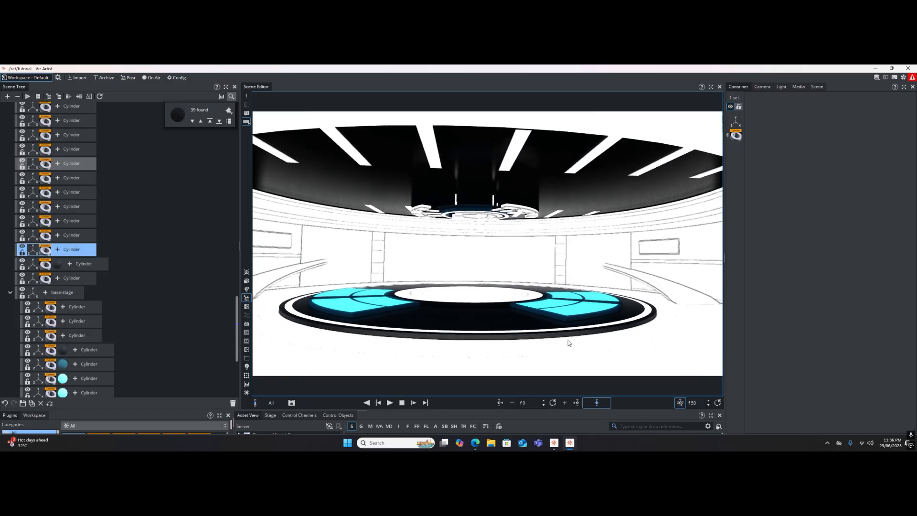
left_click_drag(61, 262, 396, 341)
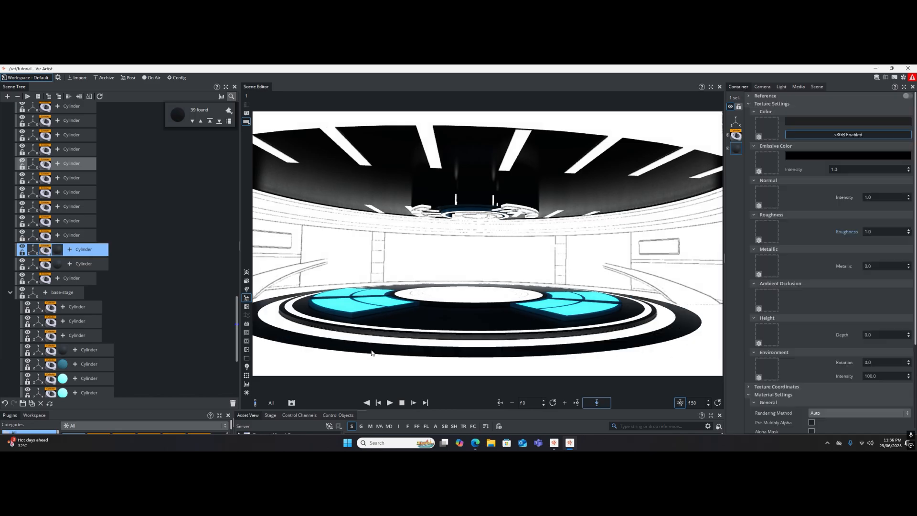
left_click(335, 339)
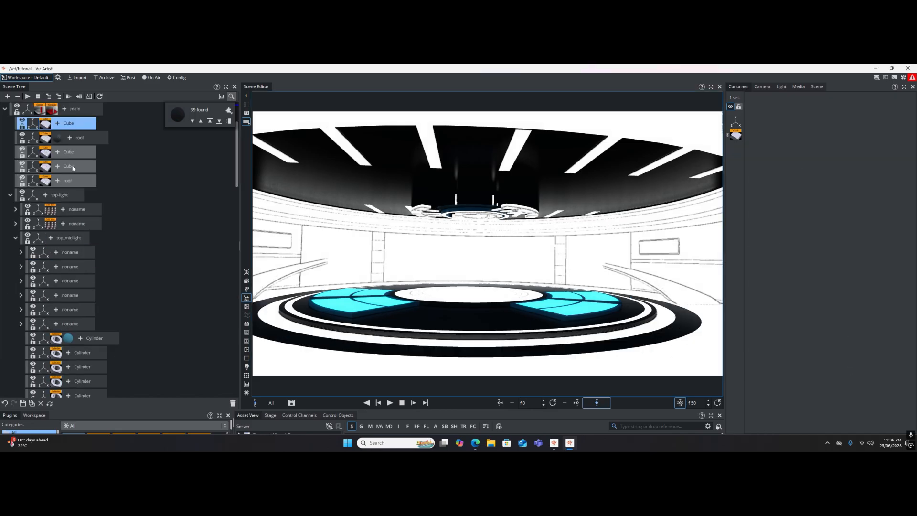
left_click_drag(55, 141, 54, 123)
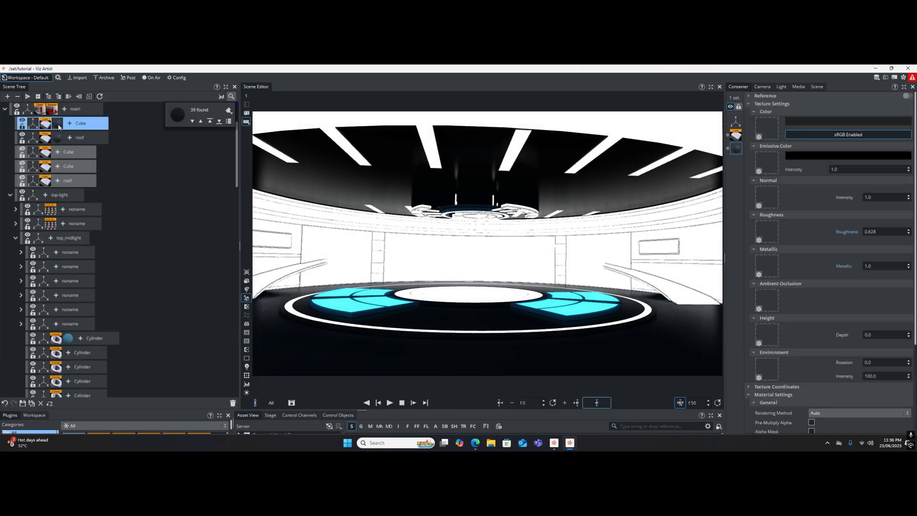
Lighten the main Cube's material color to a mid grey
left_click(814, 124)
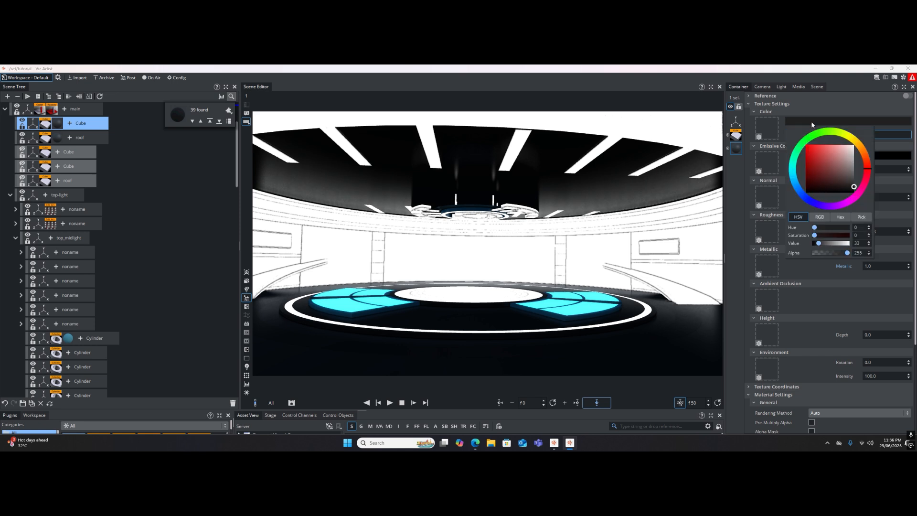
left_click_drag(855, 186, 857, 166)
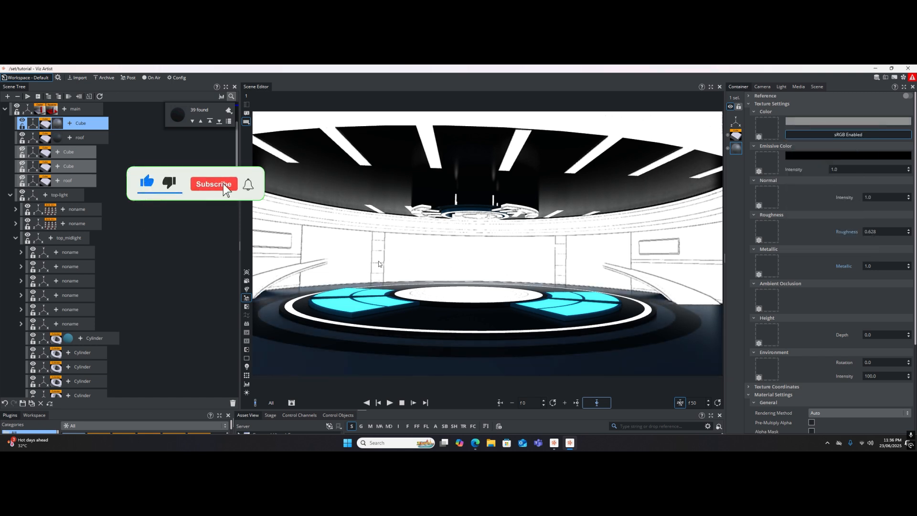
Copy the cyan emissive material onto the wall columns' inset panels and the dark floor material onto the surrounding column and wall frame cylinder
middle_click_drag(472, 247, 481, 348)
mouse_move(516, 258)
middle_mouse_down()
mouse_move(538, 387)
mouse_move(536, 320)
middle_mouse_up()
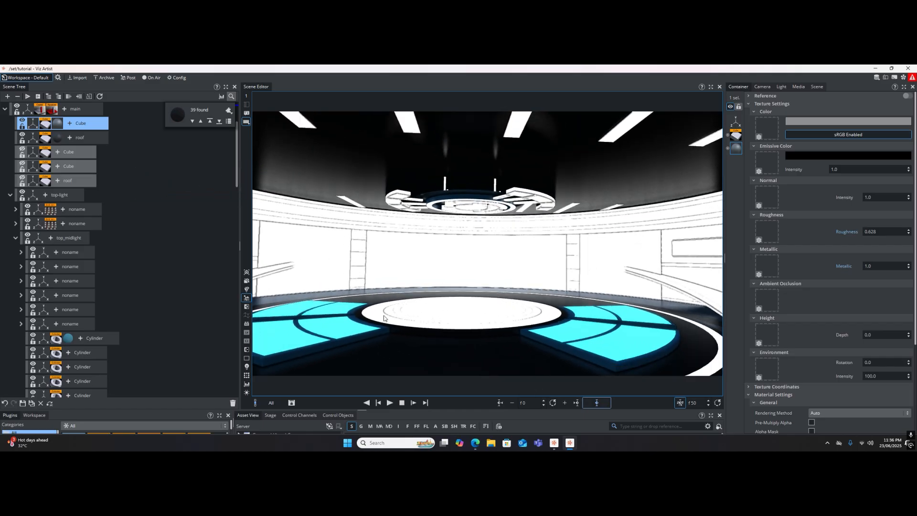
left_click(320, 331)
left_click_drag(63, 249, 359, 246)
left_click_drag(59, 252, 357, 263)
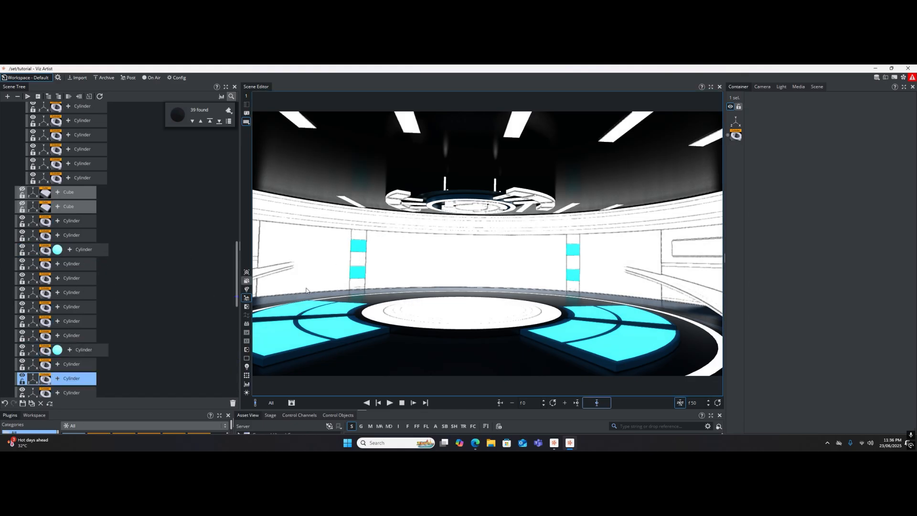
left_click(361, 366)
left_click_drag(69, 251, 337, 261)
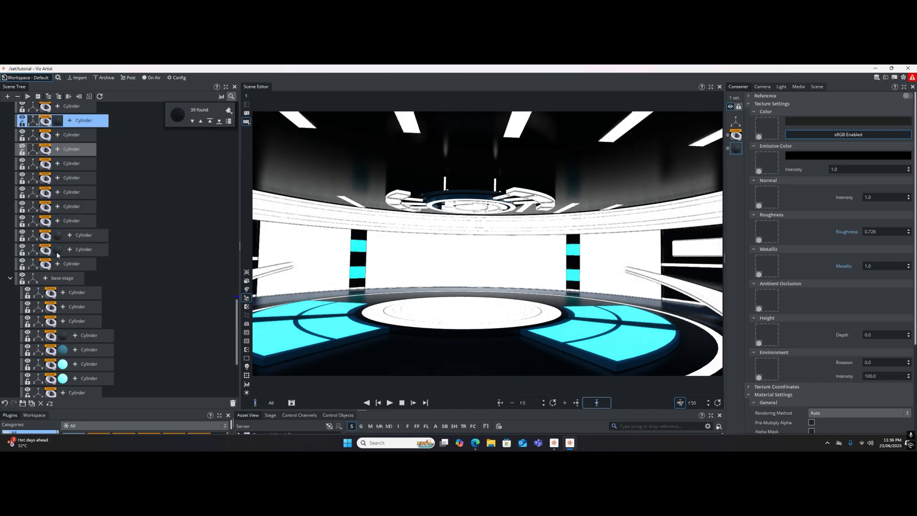
Try the cyan emissive material on the curved band cylinder along the upper wall, and undo it
left_click(390, 227)
left_click_drag(64, 264, 359, 222)
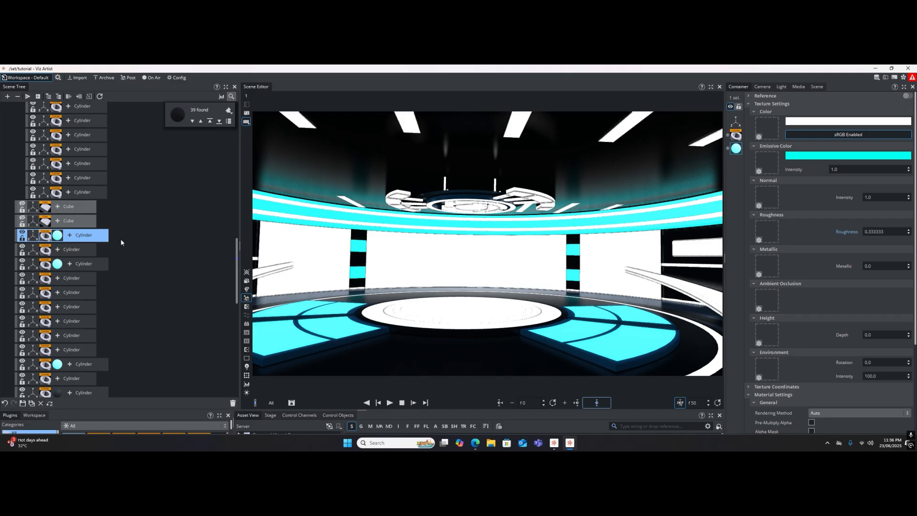
left_click(6, 403)
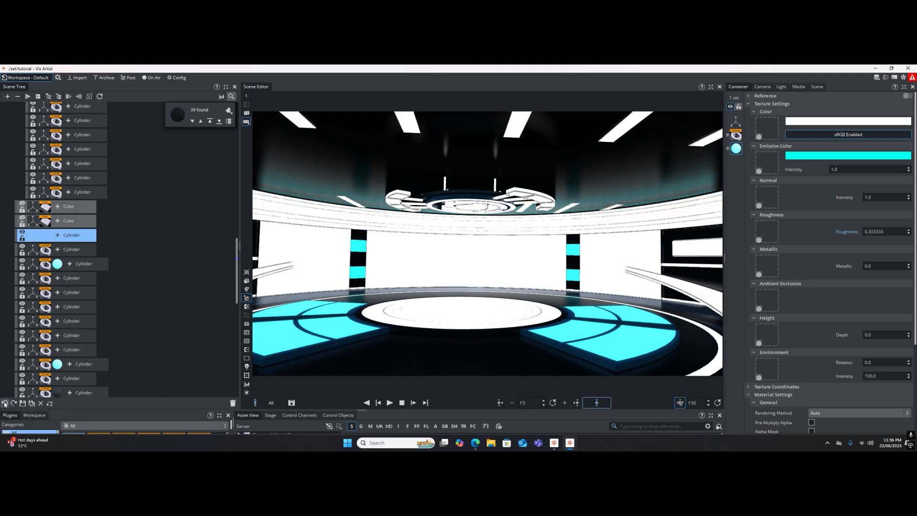
left_click_drag(530, 322, 588, 273)
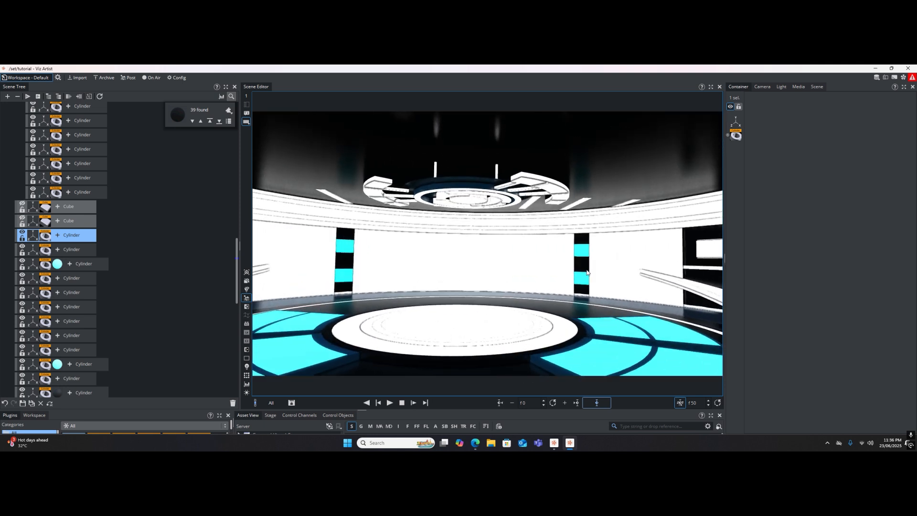